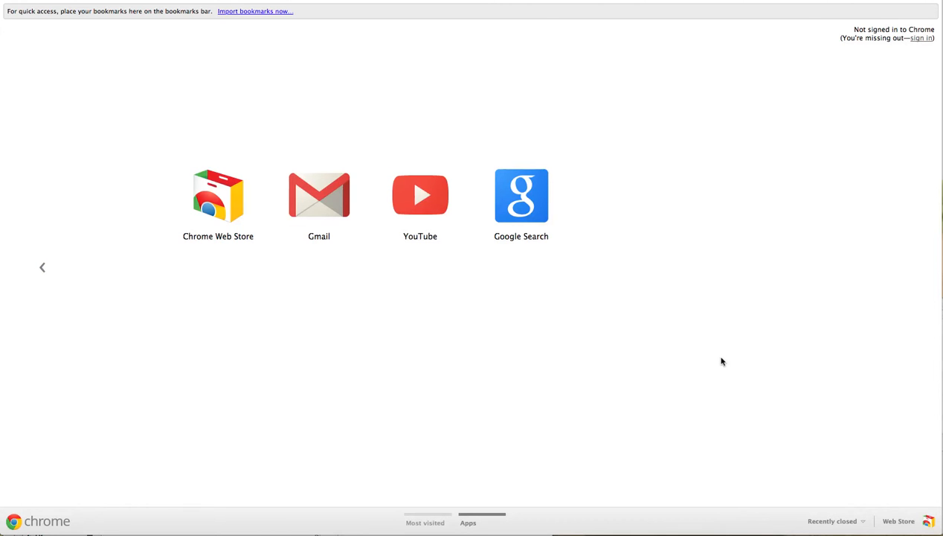
- Open YouTube from the YouTube tile on Chrome's new-tab Apps page
left_click(428, 194)
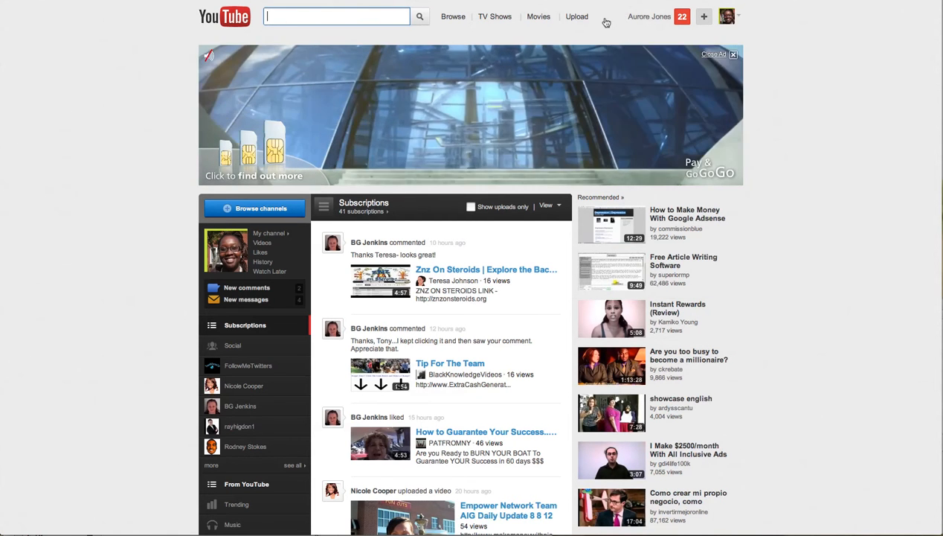
- Go to YouTube's Upload video files page and bring up a Finder window of the Movies folder
left_click(578, 17)
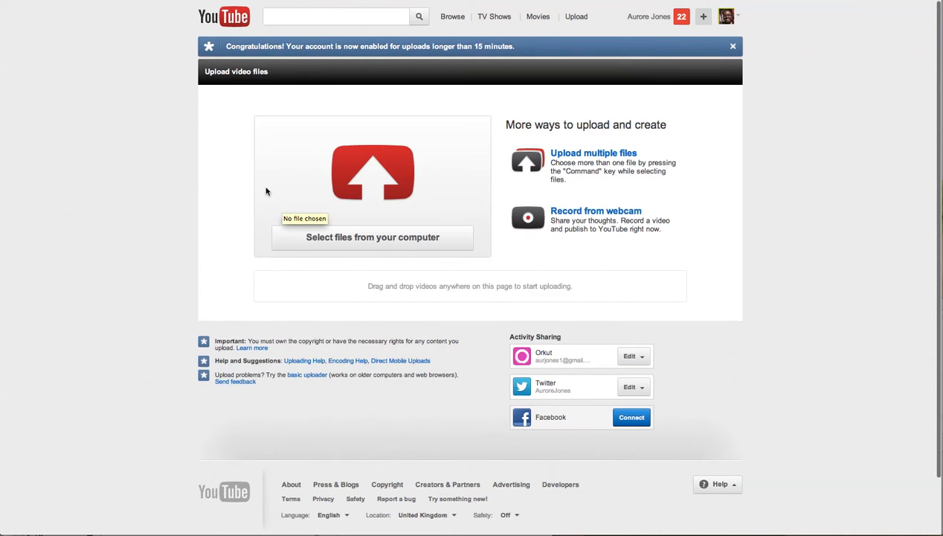
mouse_move(105, 519)
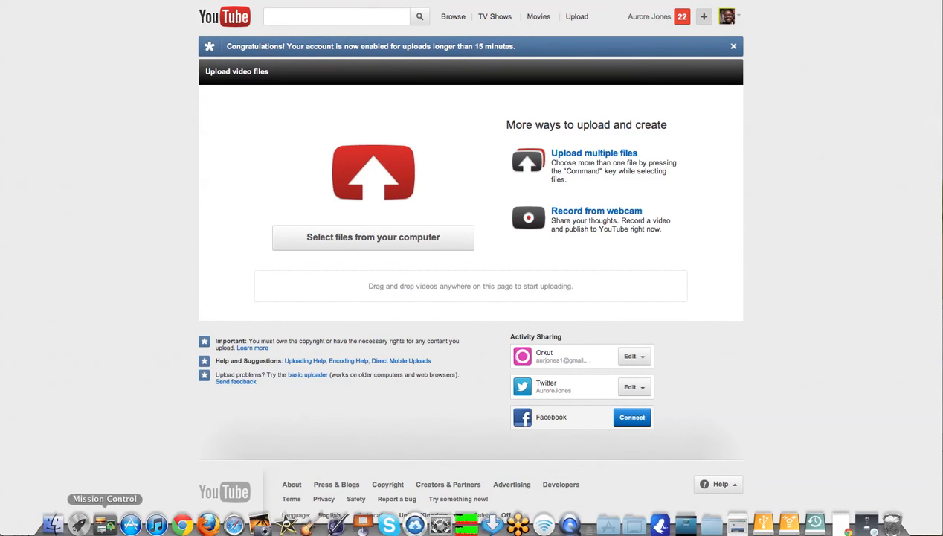
left_click(52, 516)
left_click_drag(136, 302, 151, 131)
- Preview the Movies files in turn, from MLSP intro video.m4v through Screen Recording 5.mov
left_click(146, 170)
left_click(145, 189)
left_click(144, 208)
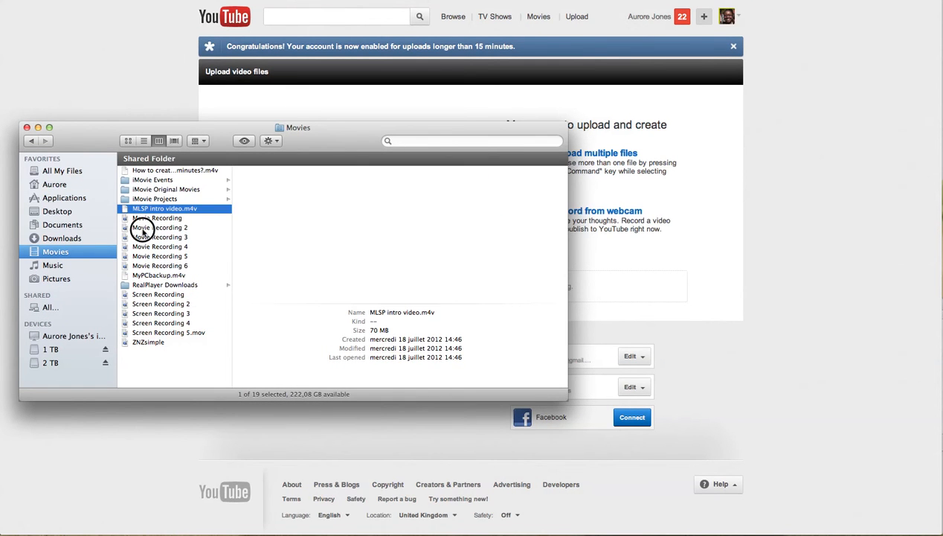
left_click(144, 227)
left_click(141, 256)
left_click(138, 275)
left_click(139, 294)
left_click(149, 304)
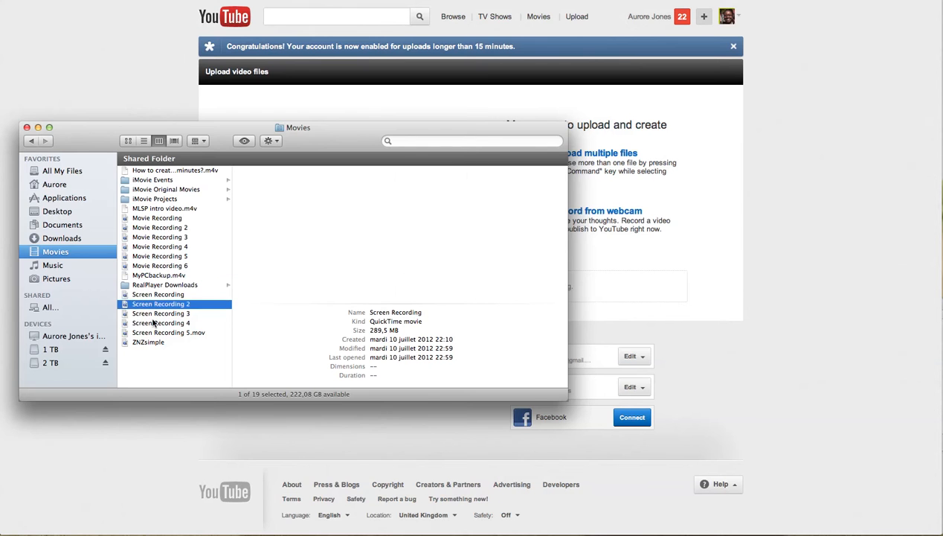
left_click(153, 323)
left_click(153, 333)
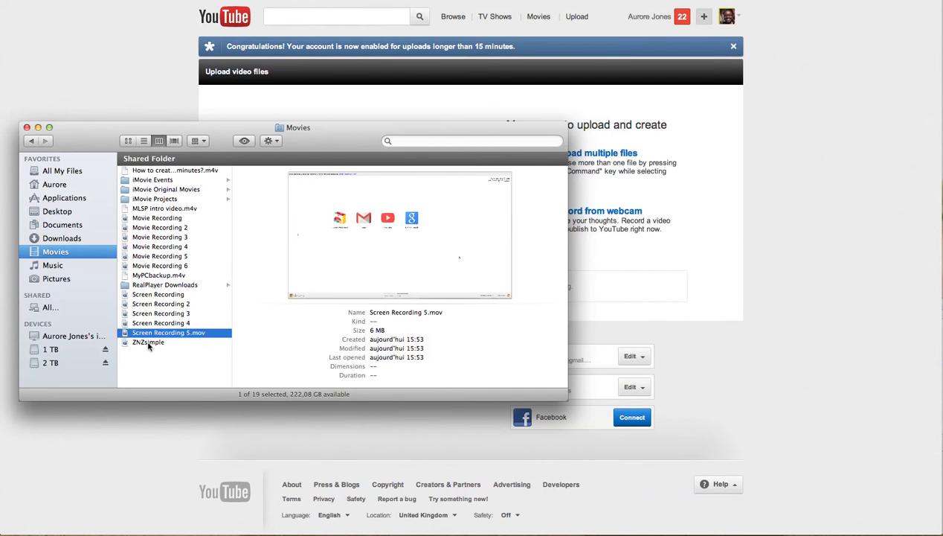
- Drop ZNZsimple.mov onto YouTube's upload zone to start uploading it
left_click(148, 343)
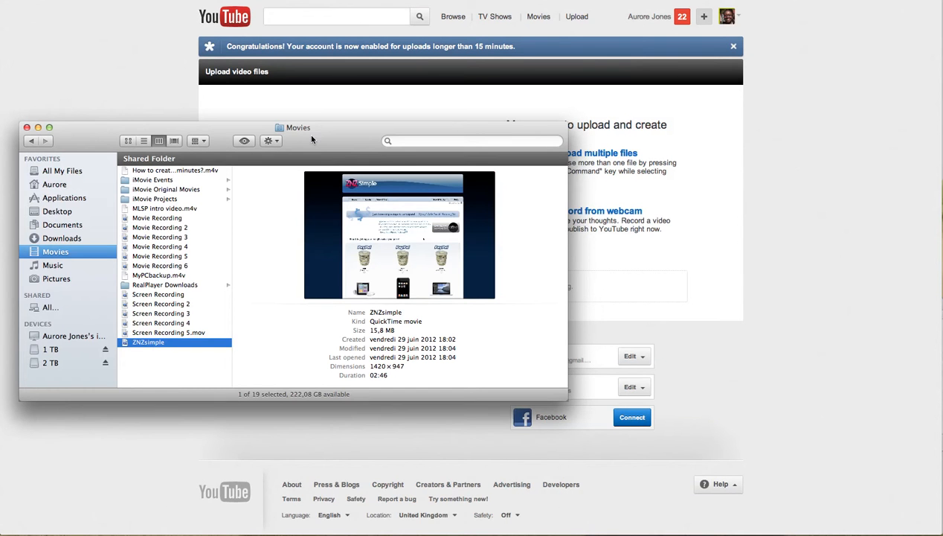
left_click_drag(308, 133, 352, 313)
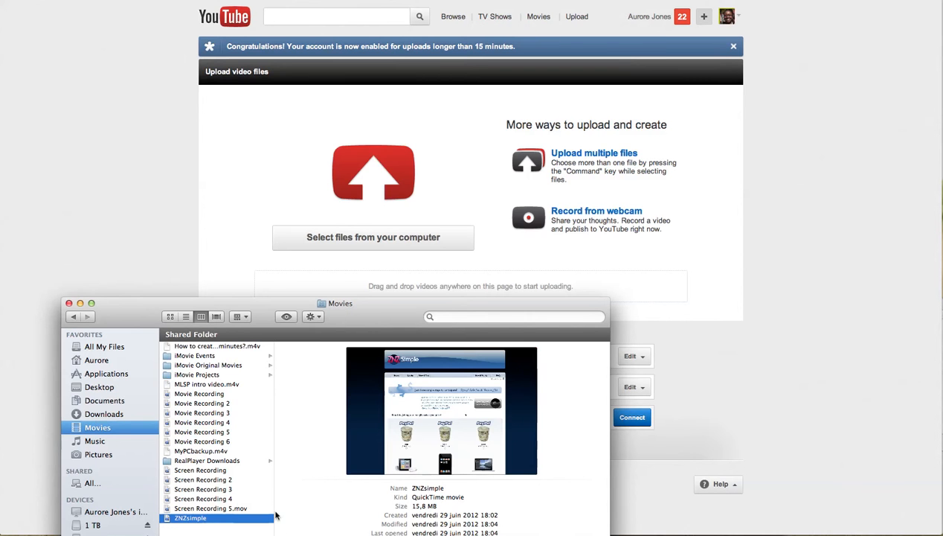
left_click_drag(191, 522, 358, 205)
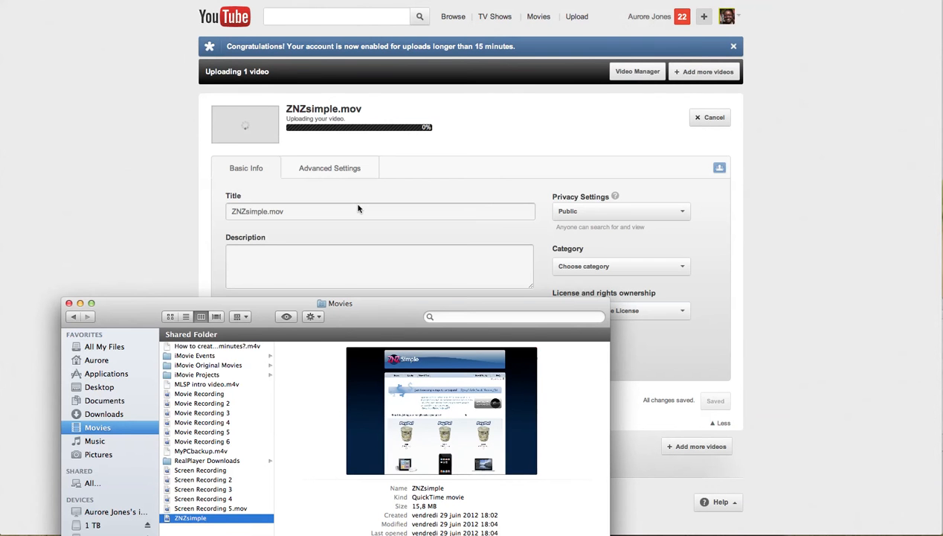
- Change the video title to 'ZNZ Simple'
left_click(137, 209)
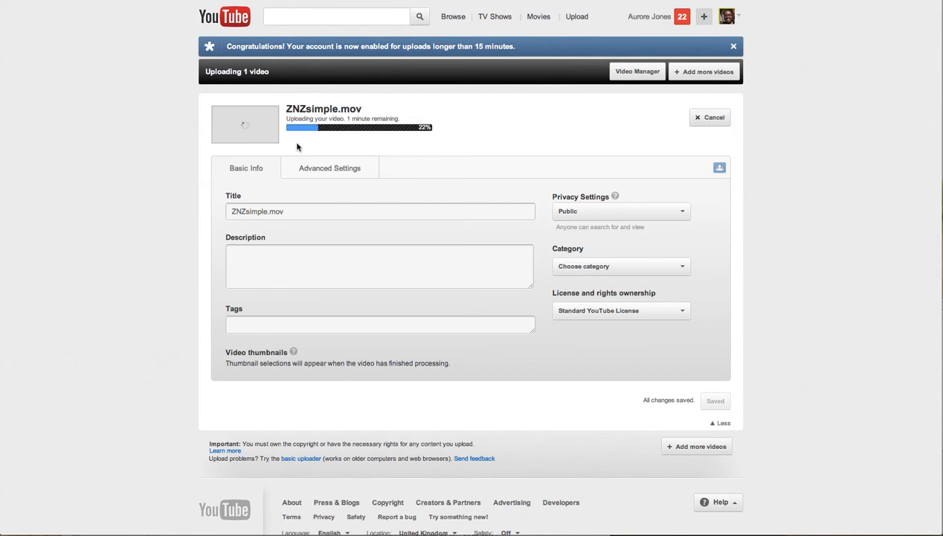
left_click(291, 210)
left_click_drag(292, 211, 246, 211)
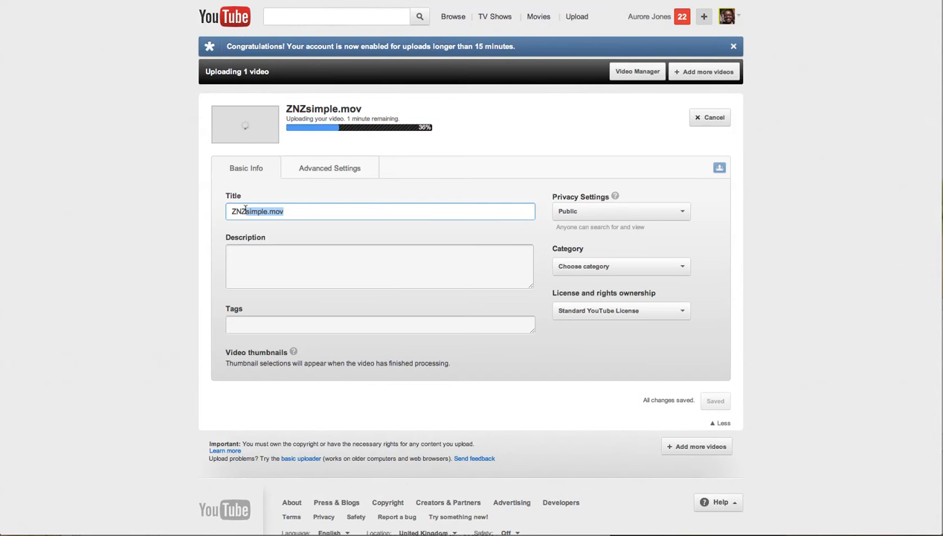
type("Simple")
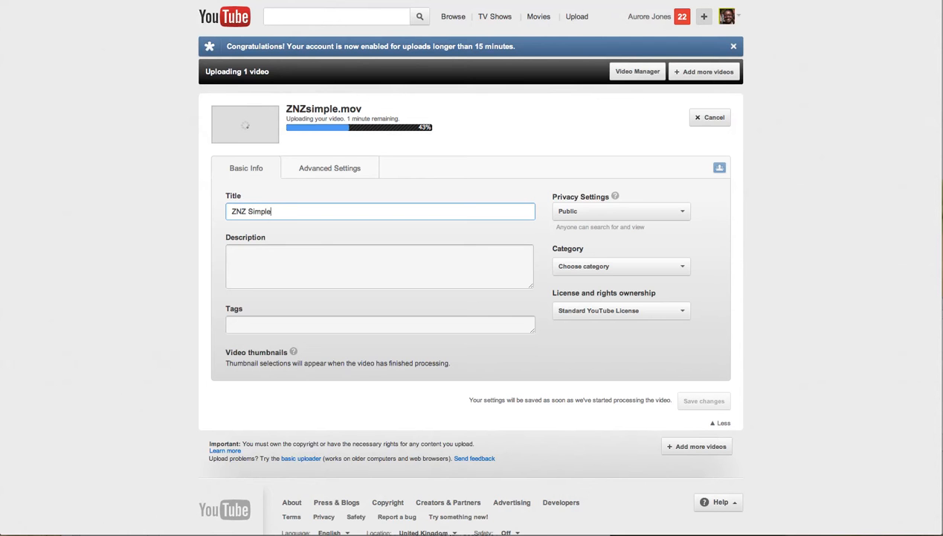
- Write a description with the site link and 'Check out how to use ZNZ simple', fixing typos
left_click(252, 252)
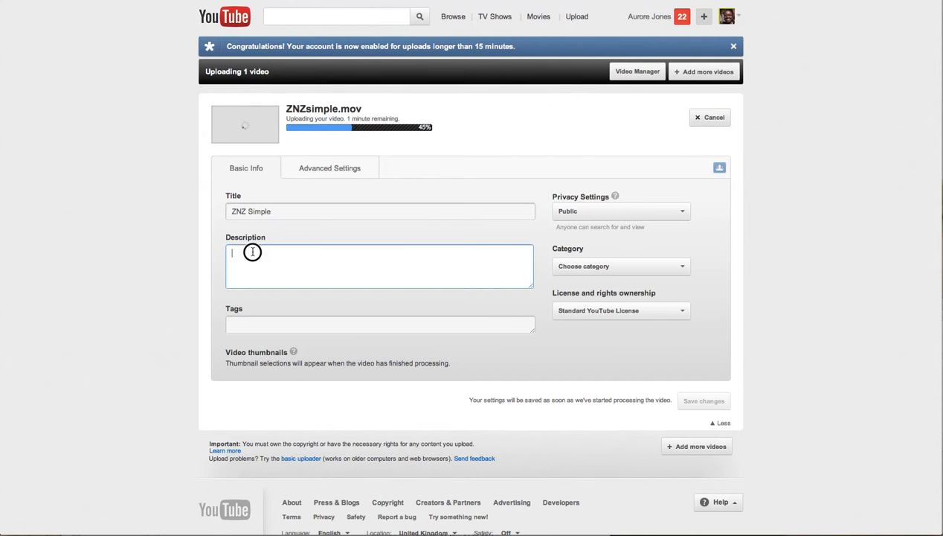
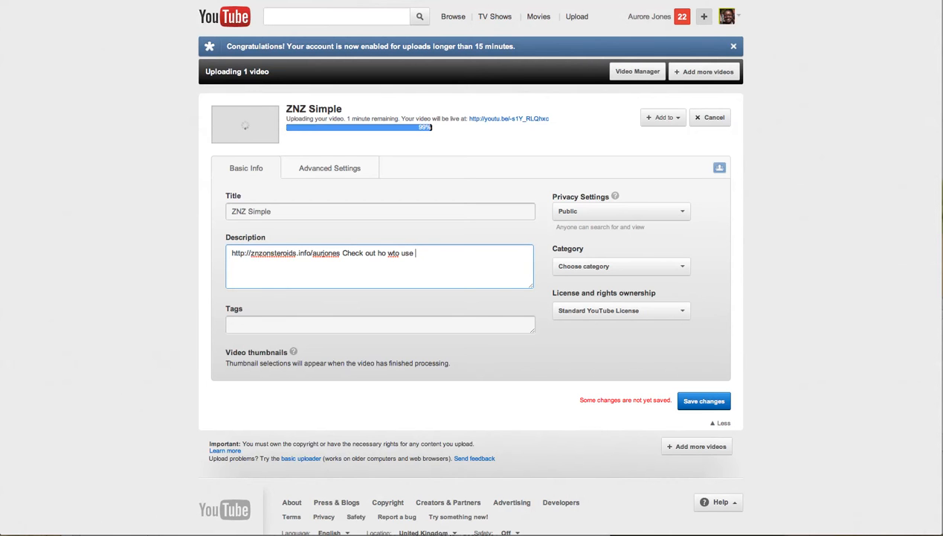
type("ZNZ simple")
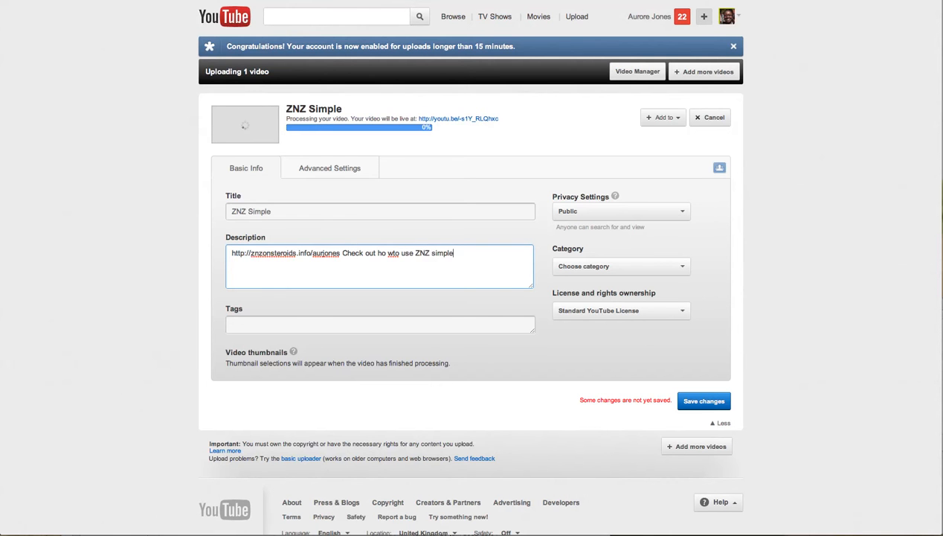
left_click(389, 253)
key("BackSpace")
key("Right")
left_click(277, 328)
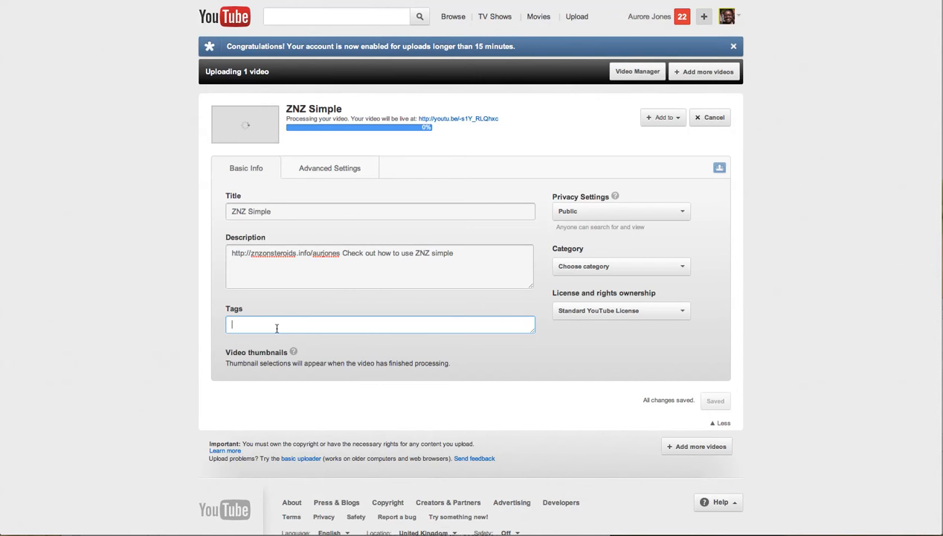
- Add the tags znz simple, znz one, znz steroids, znz big cash and znz cash
type("znz ")
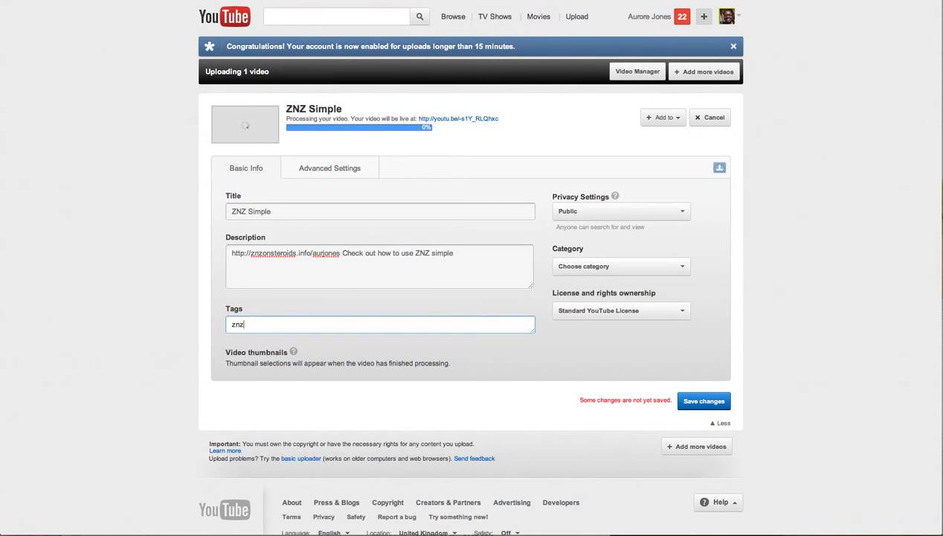
type("simple, znz one,")
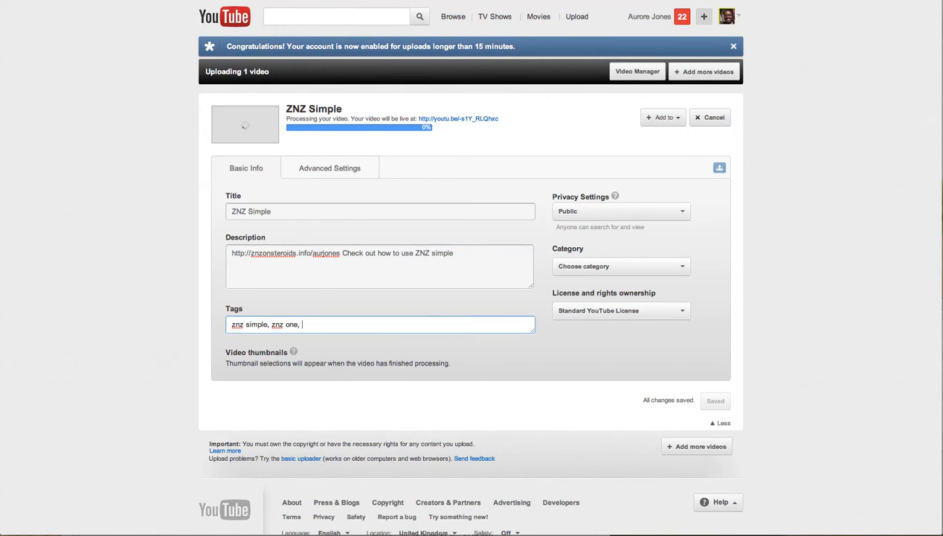
type("znz")
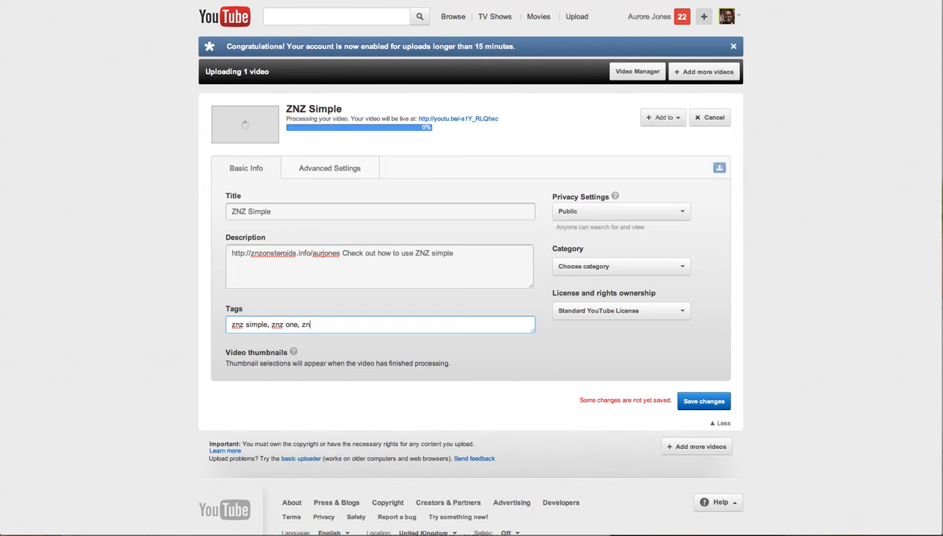
type(" steri")
key("BackSpace")
type("oids, znzn")
key("BackSpace")
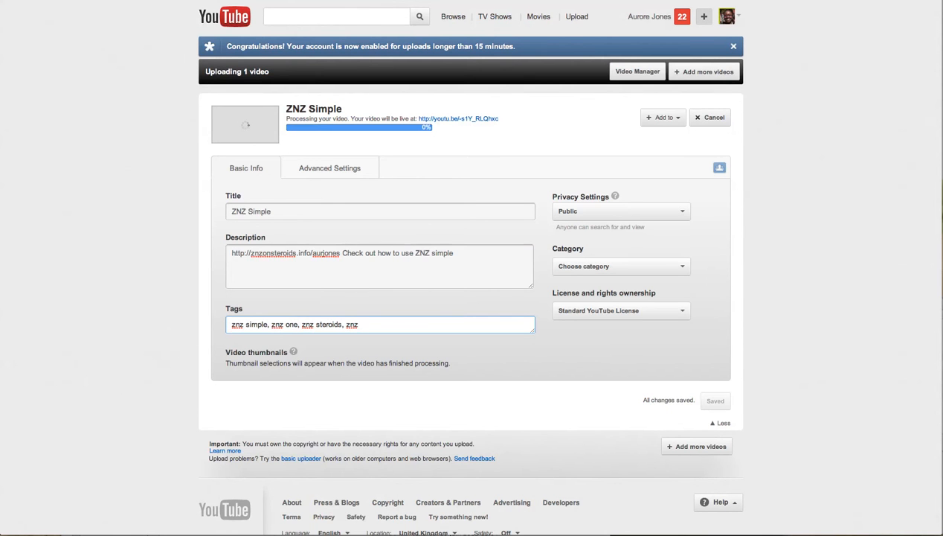
type("b")
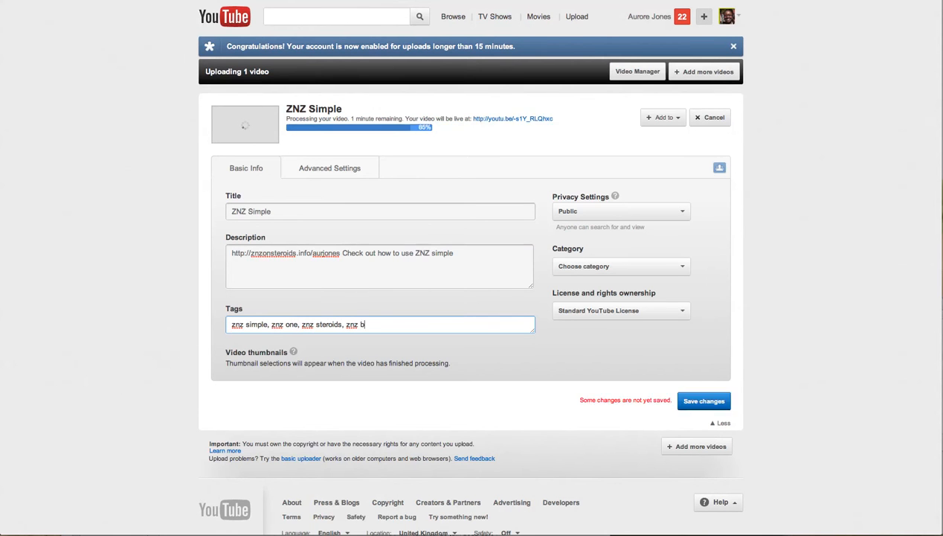
type("ig cash, znz cash")
- Extend the title to 'ZNZ Simple Secrets Reveaved'
left_click(290, 211)
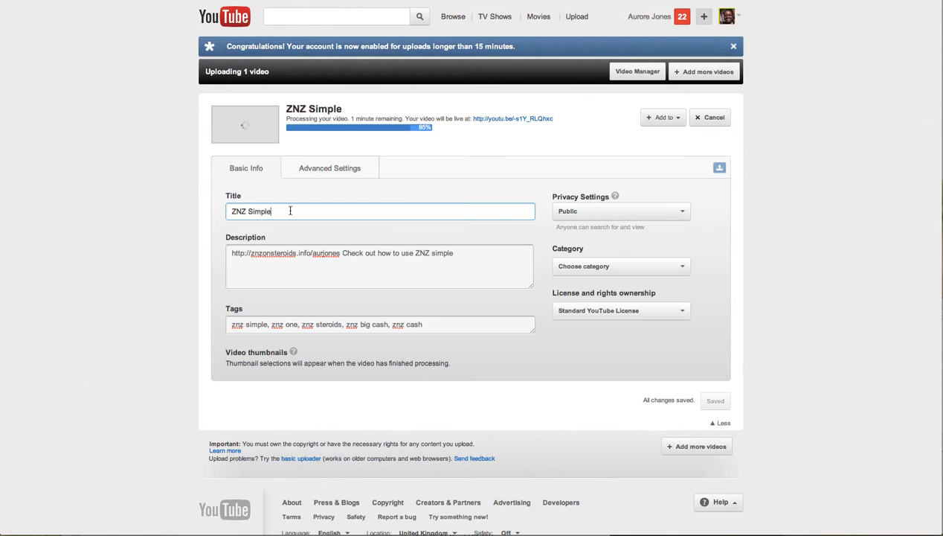
left_click(230, 213)
left_click(285, 211)
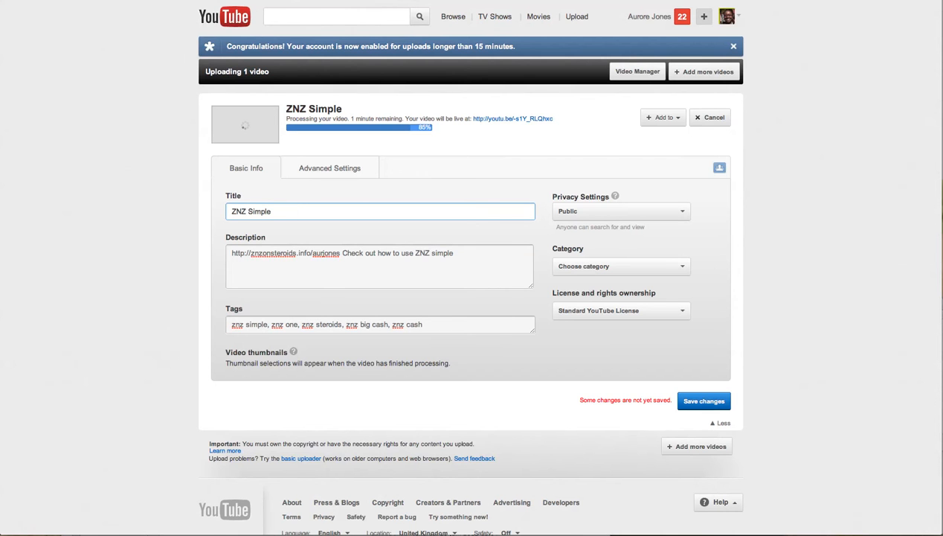
type("Reve")
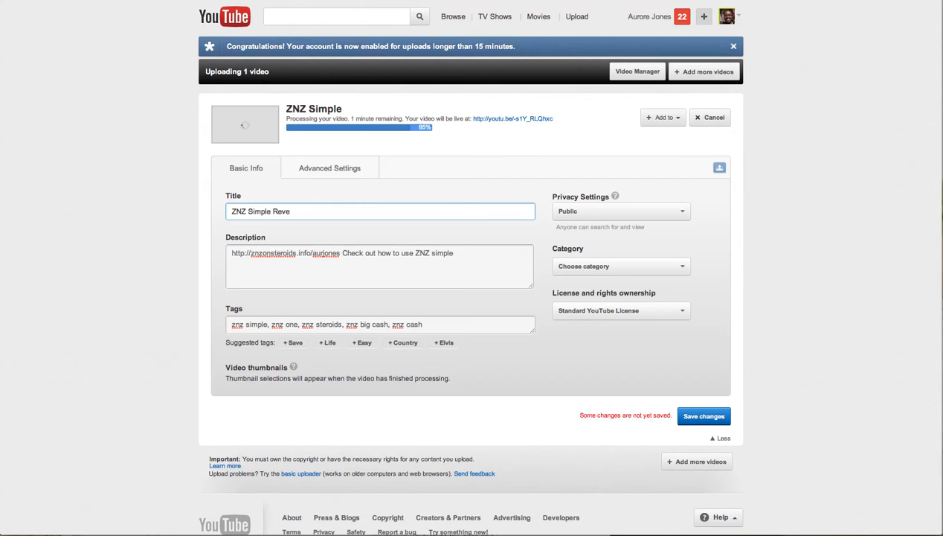
type("aved")
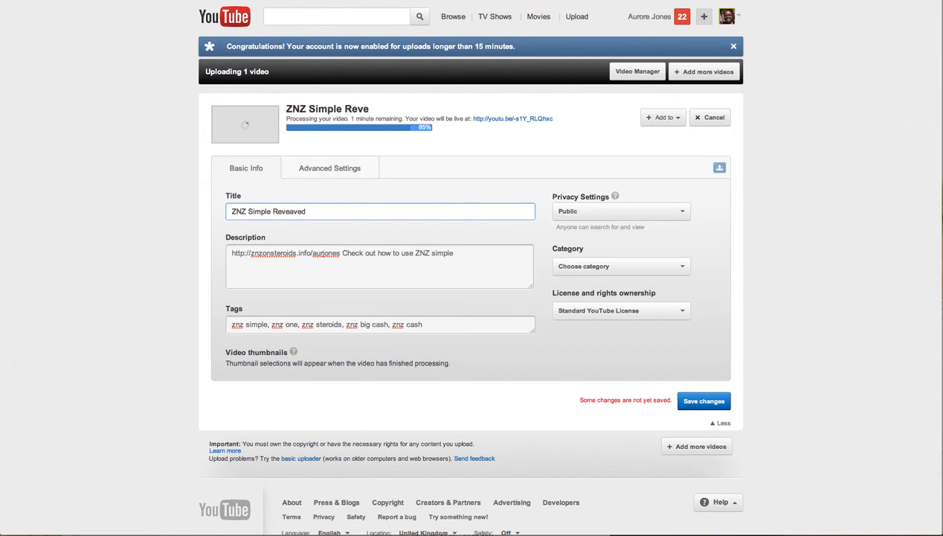
left_click(274, 212)
type("Secrest")
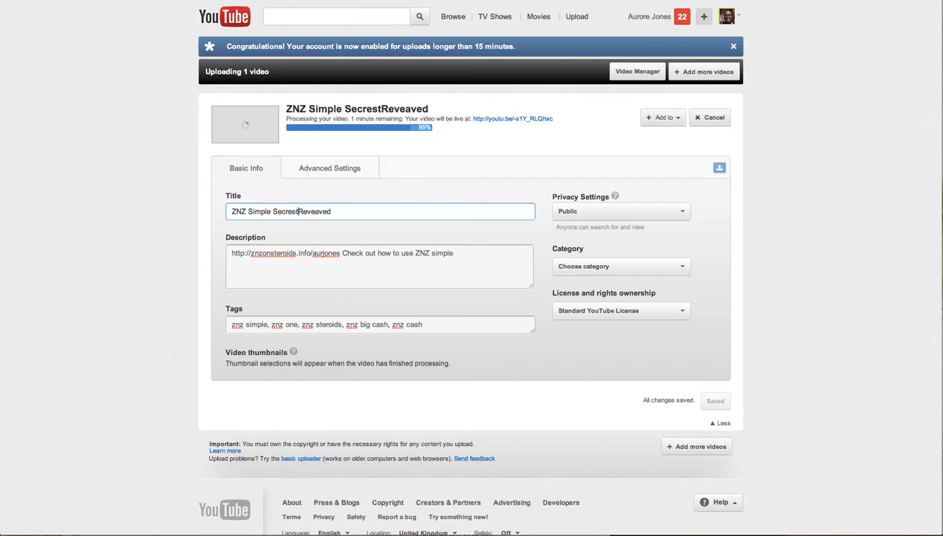
key("Left")
key("BackSpace")
type("s")
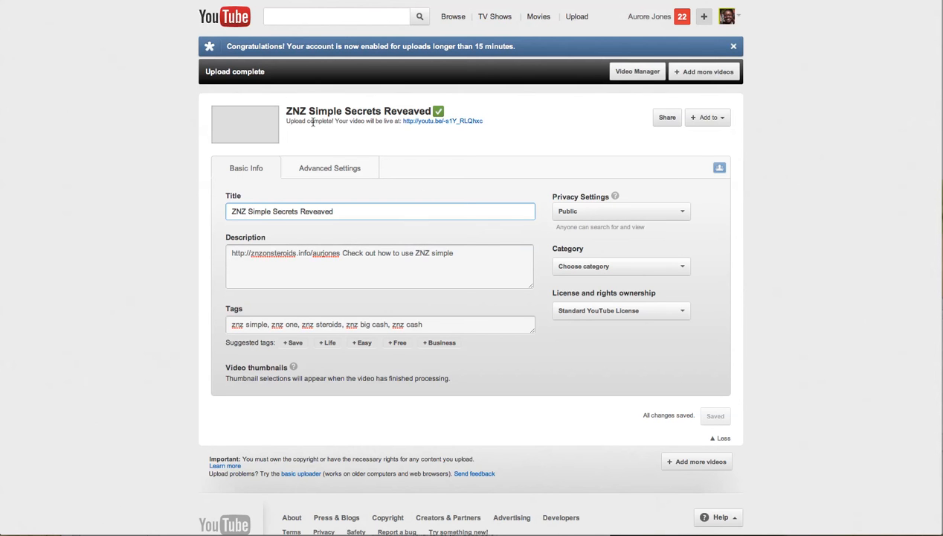
- Leave the privacy at Public and choose the Howto & Style category
left_click_drag(512, 123, 406, 124)
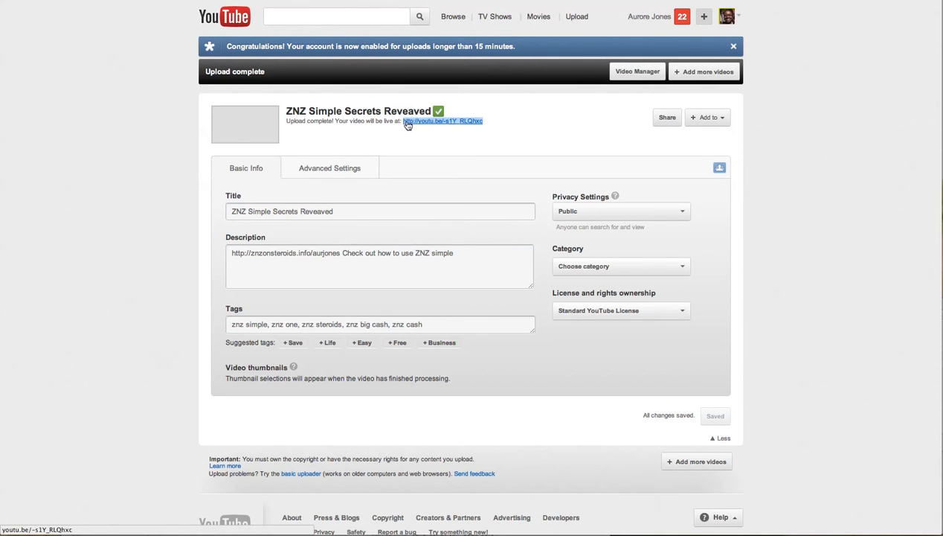
left_click(511, 189)
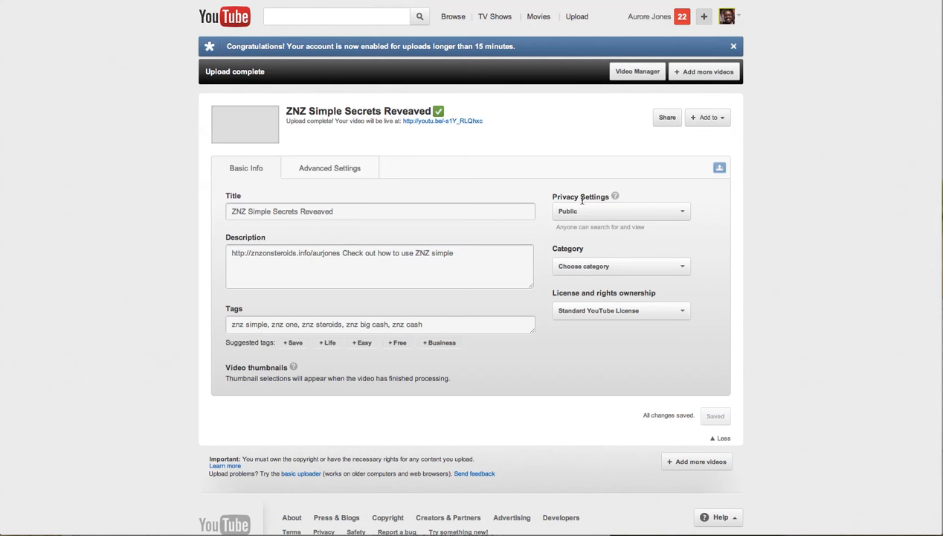
left_click(685, 214)
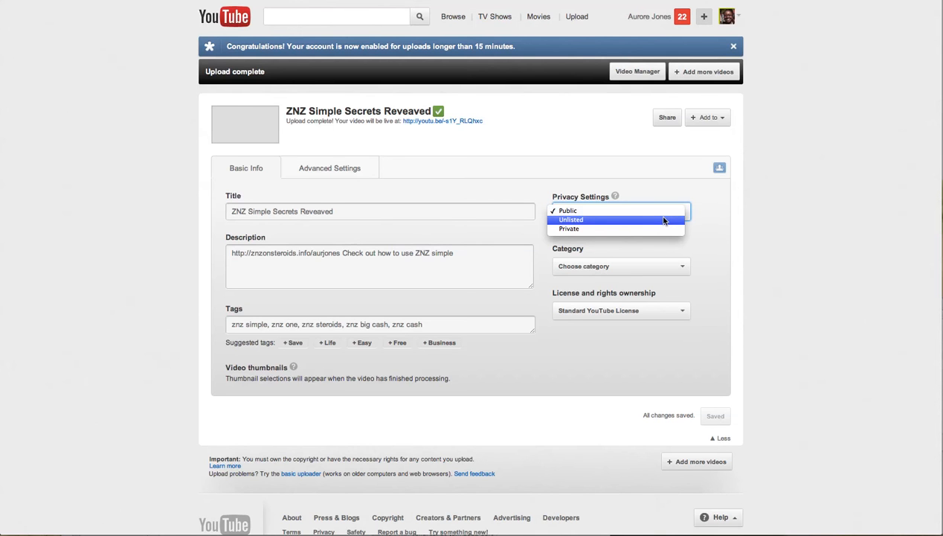
left_click(662, 189)
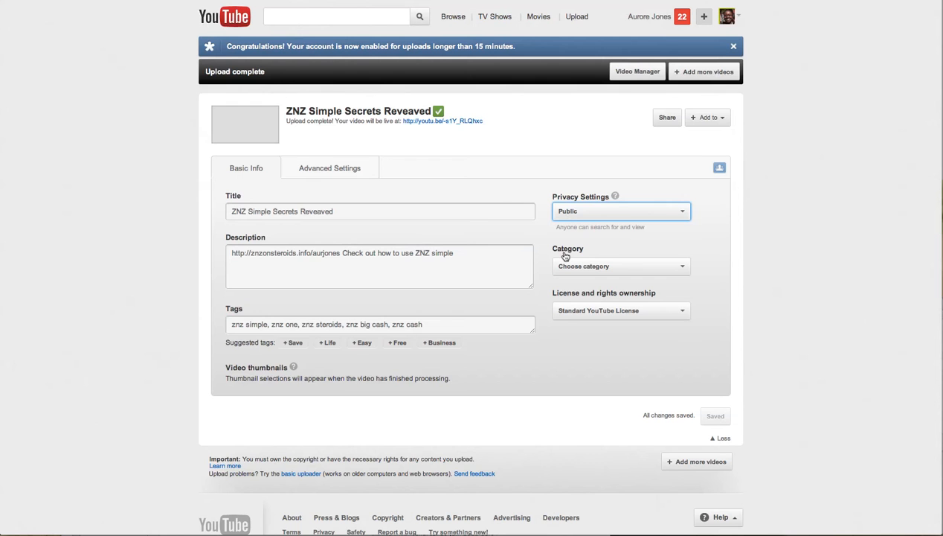
left_click(685, 268)
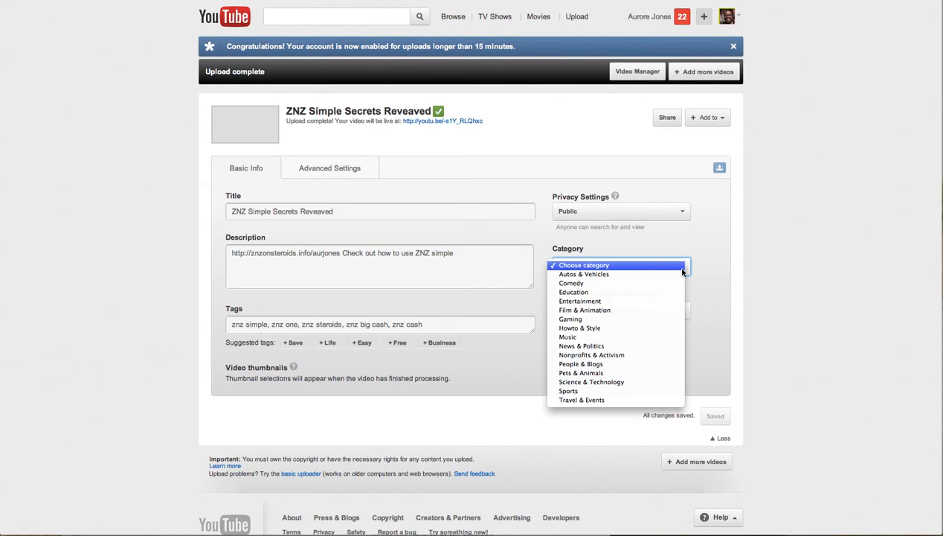
left_click(624, 330)
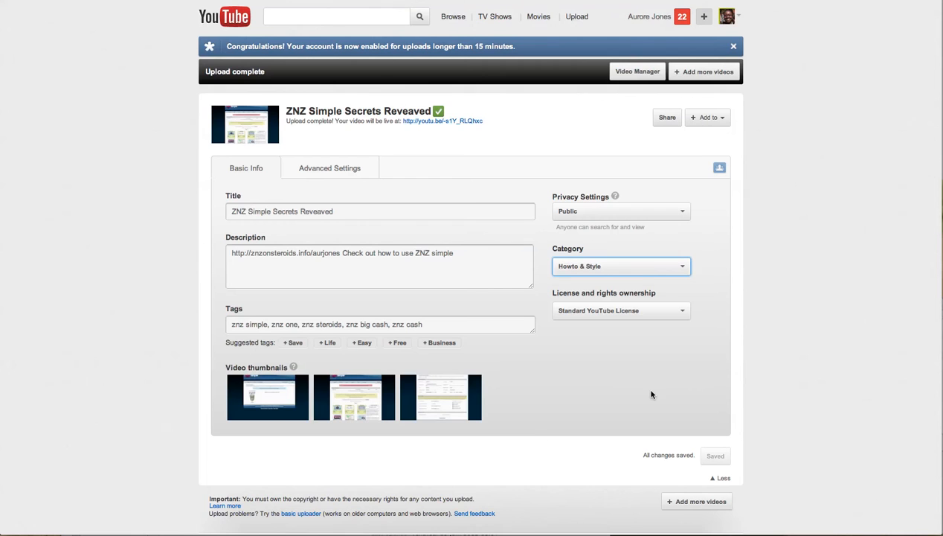
- Use the first frame as the thumbnail, save the changes, and go to the public watch page
mouse_move(384, 410)
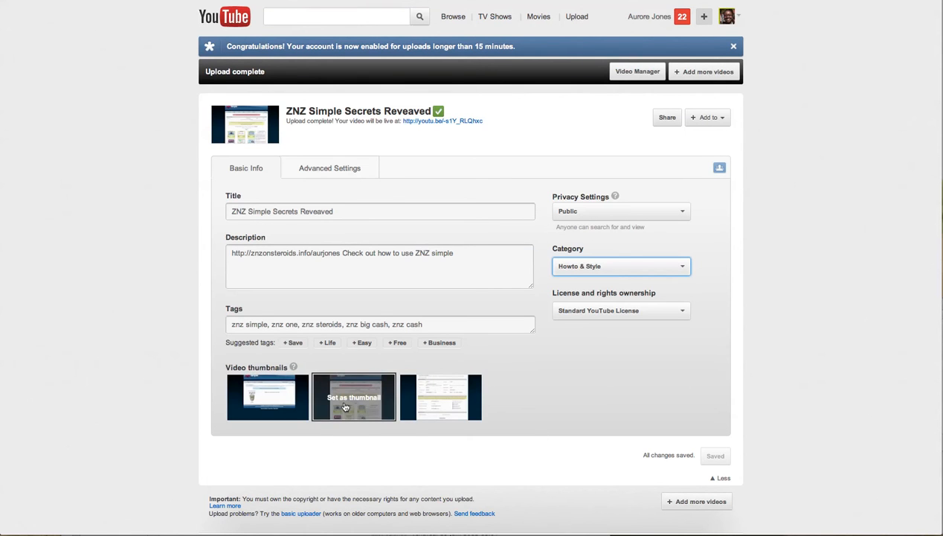
left_click(663, 381)
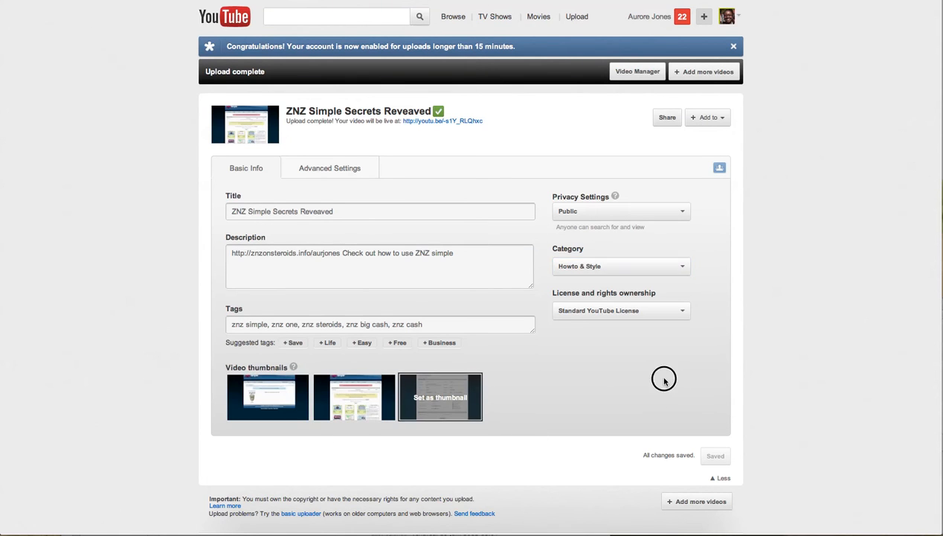
left_click(271, 399)
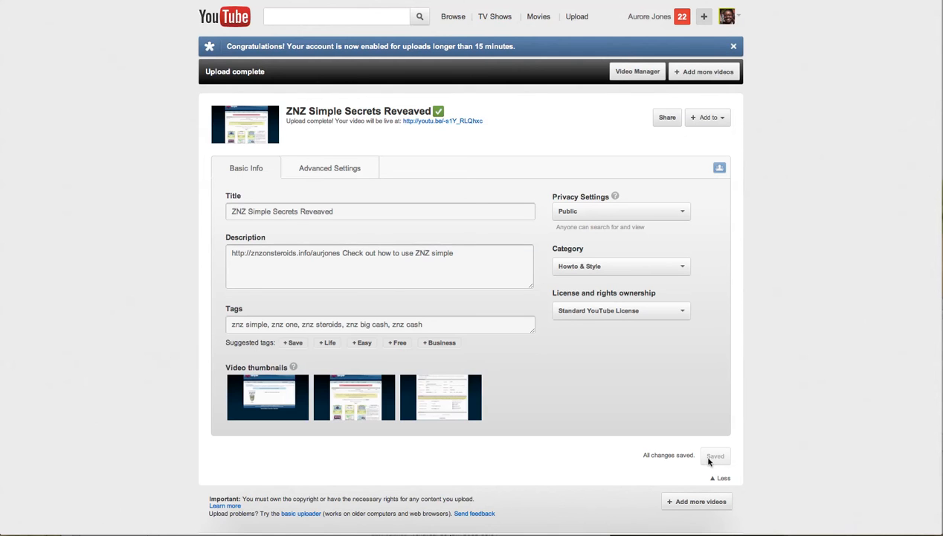
mouse_move(267, 399)
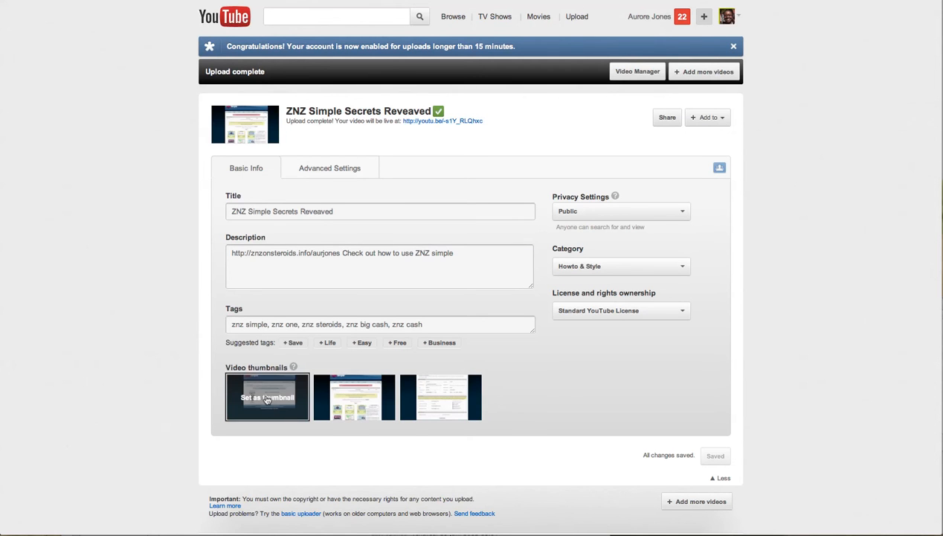
left_click(267, 399)
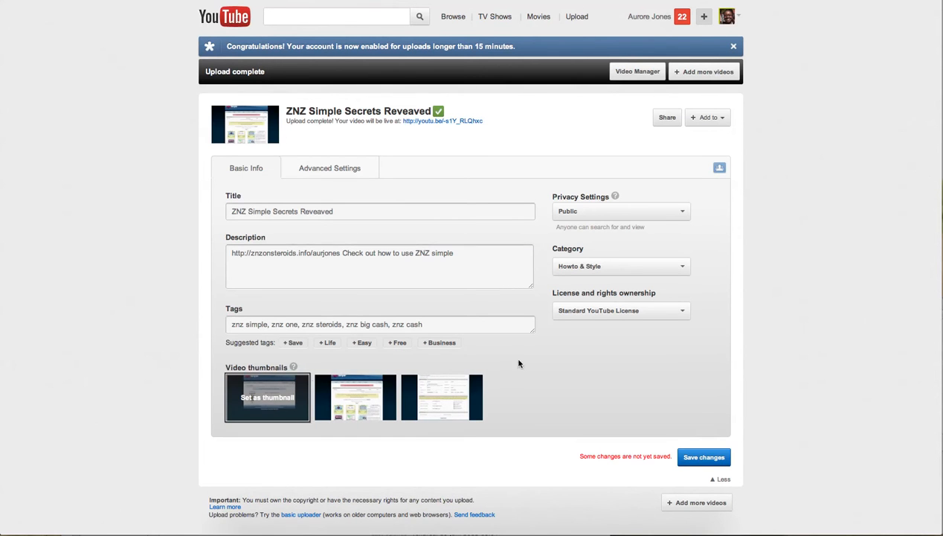
left_click(707, 460)
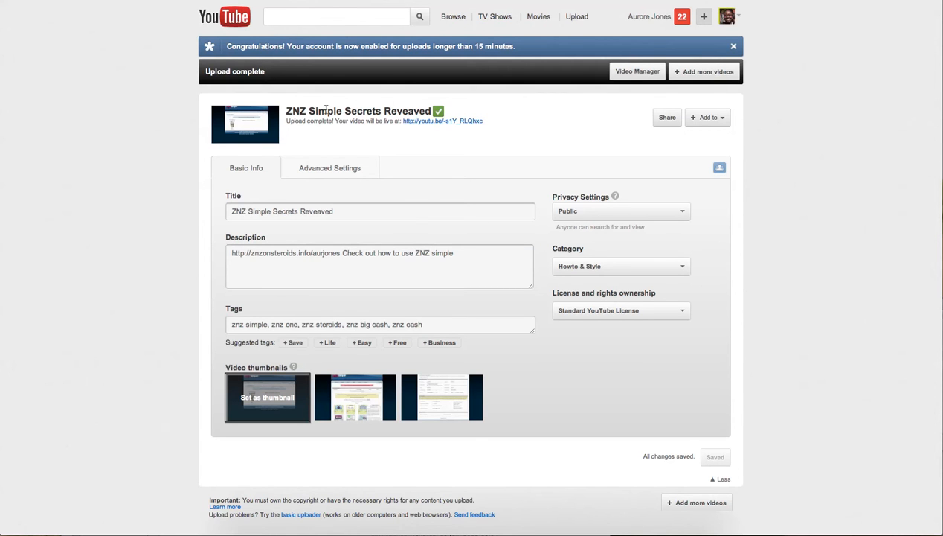
left_click(450, 121)
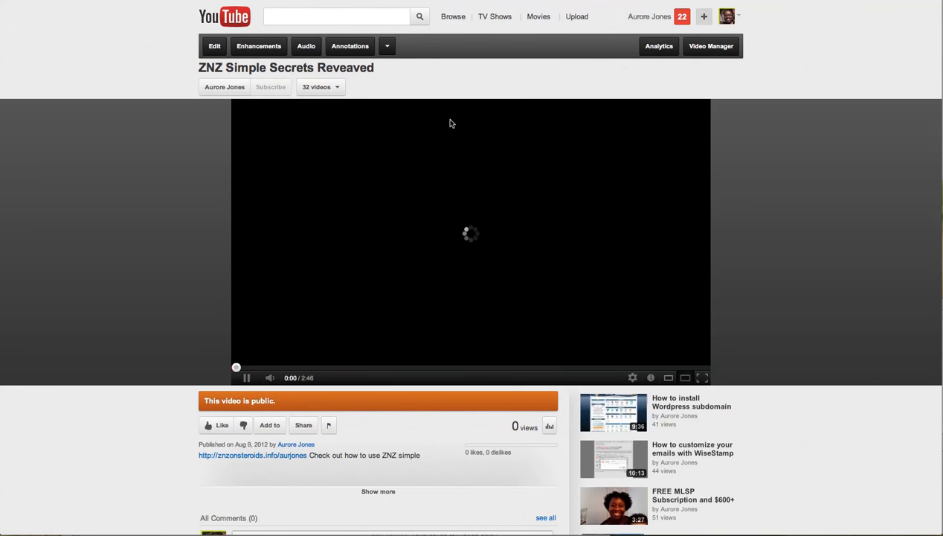
- Pause the video, review its tags, description and category, then select the title text
left_click(248, 377)
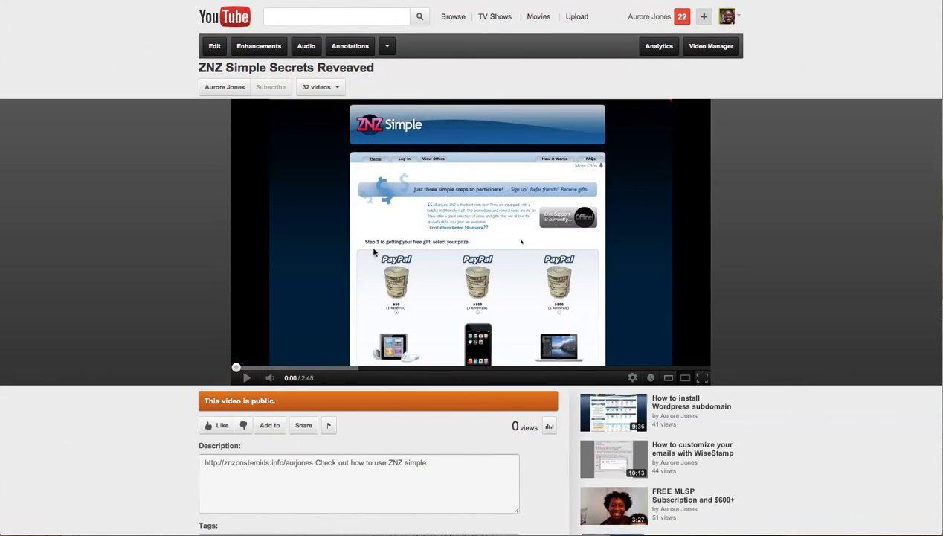
scroll(421, 436, "down", 1)
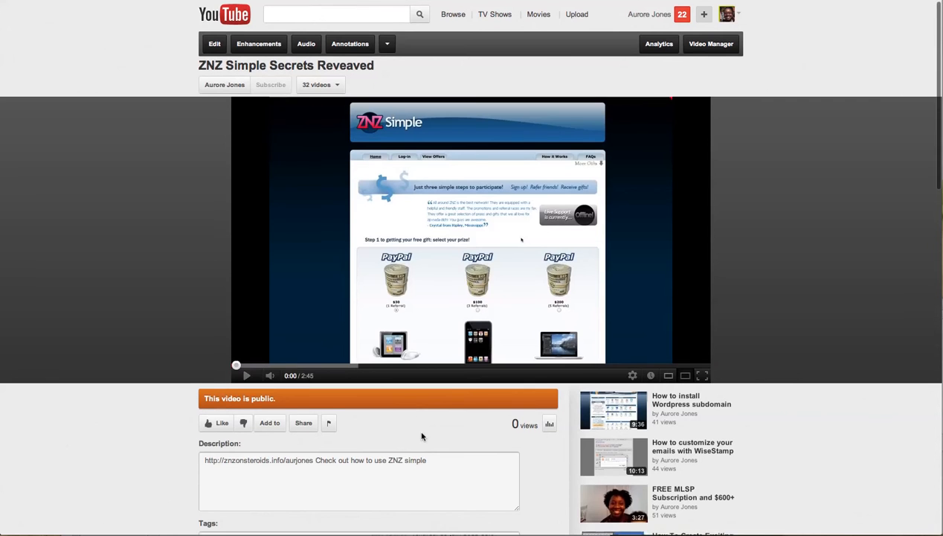
scroll(421, 436, "down", 2)
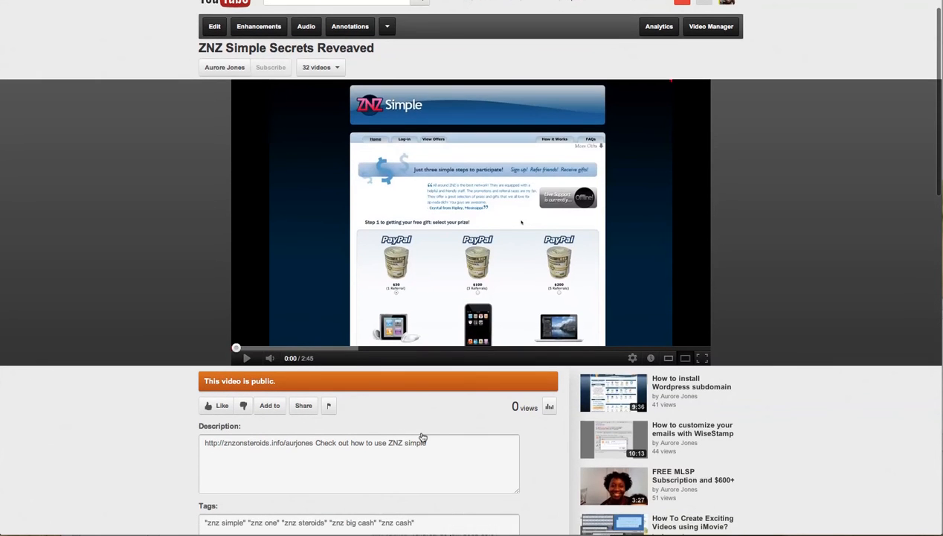
scroll(422, 437, "down", 5)
scroll(421, 436, "down", 1)
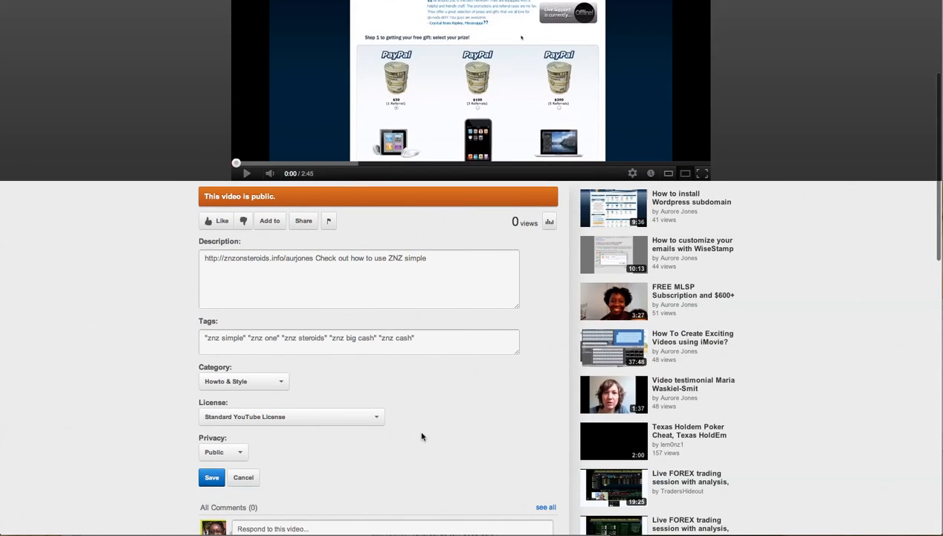
scroll(422, 436, "down", 2)
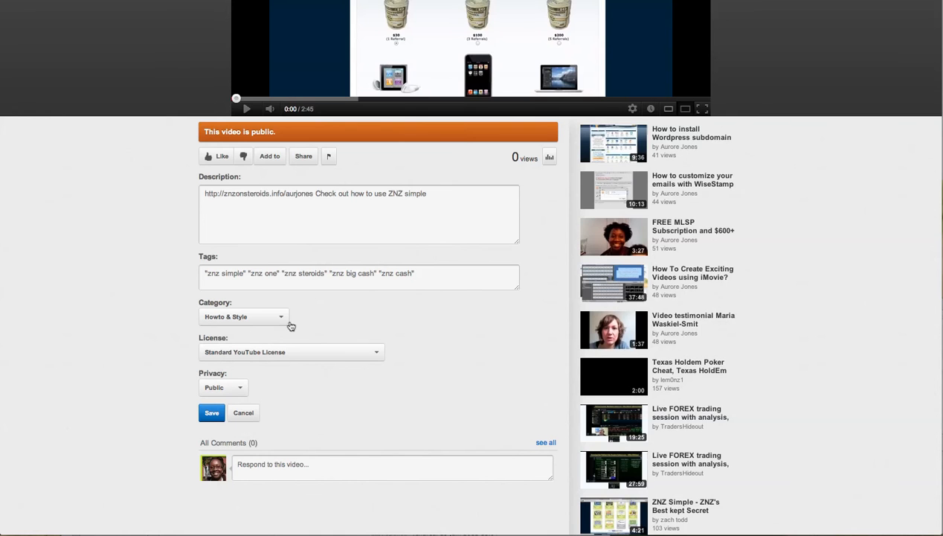
scroll(392, 385, "up", 5)
triple_click(272, 66)
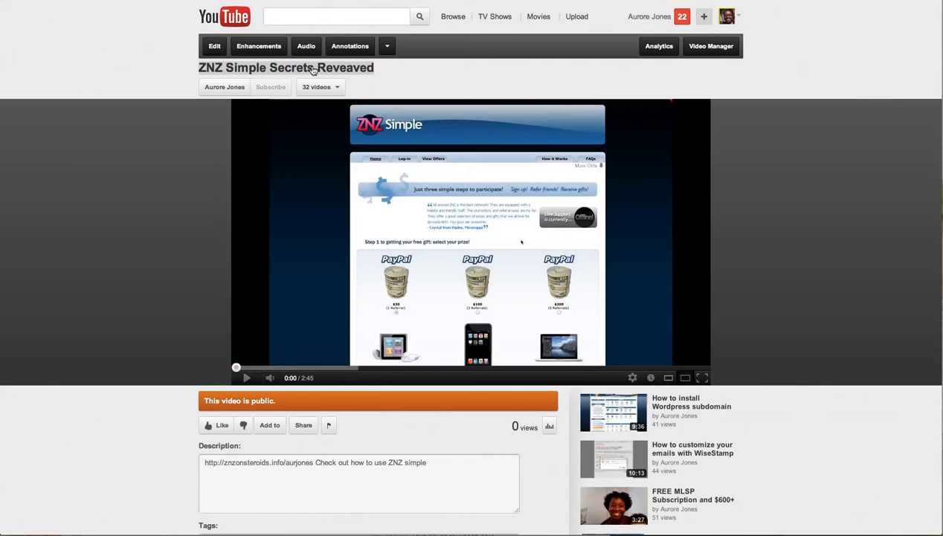
- Open the video's info editor, briefly alter the title, then attempt switching to Enhancements
left_click(214, 46)
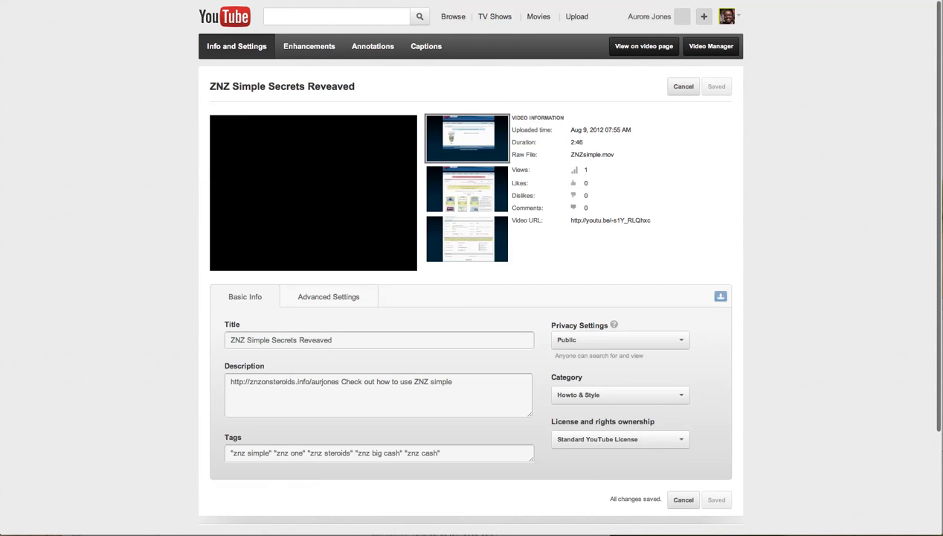
key("super+Left")
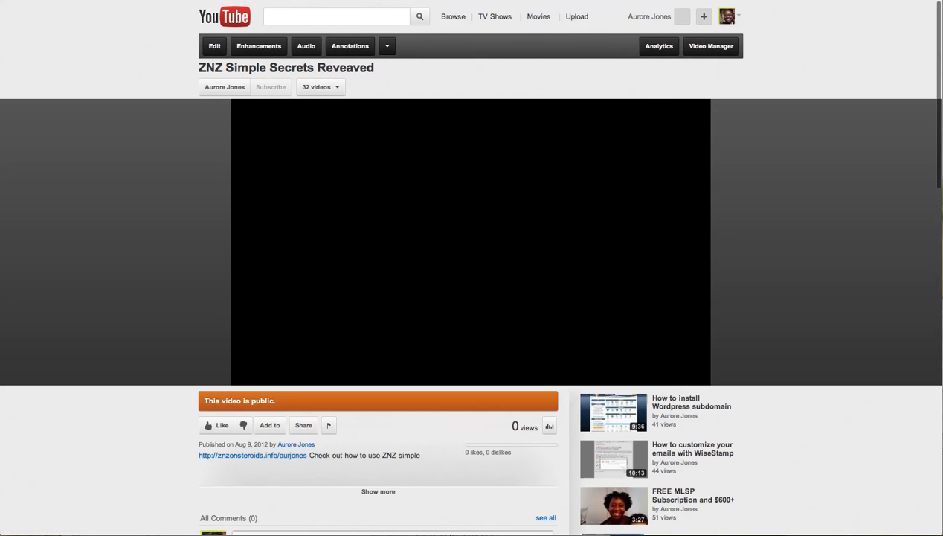
left_click(347, 68)
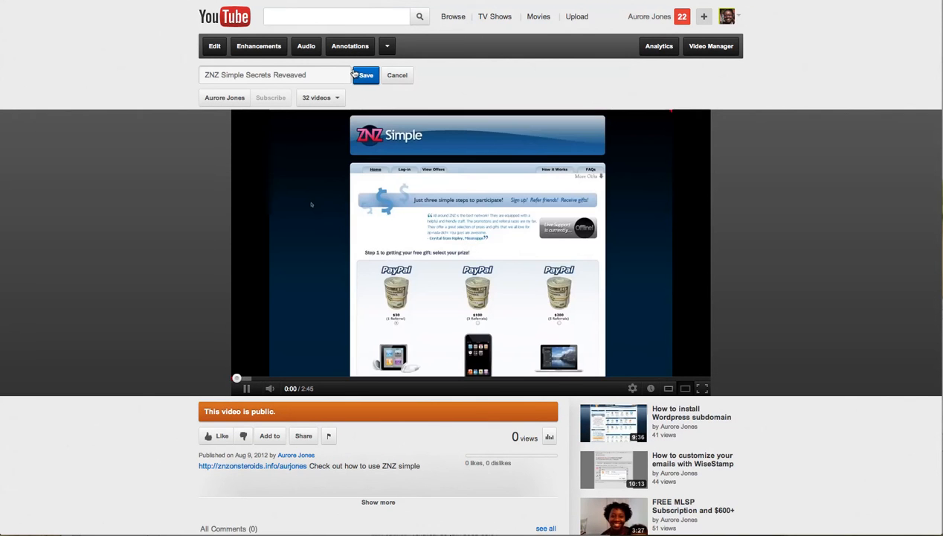
left_click(217, 48)
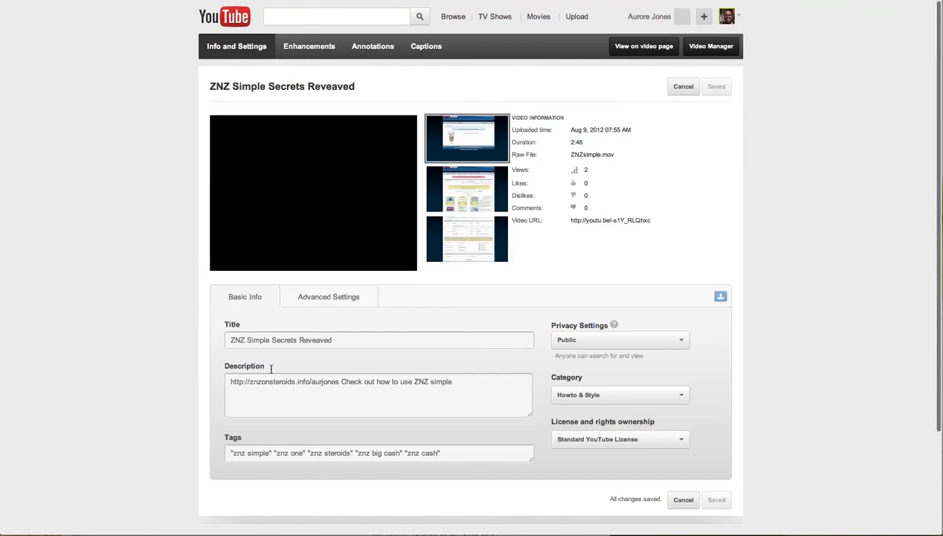
left_click(338, 339)
type("gfhfghfghfgh")
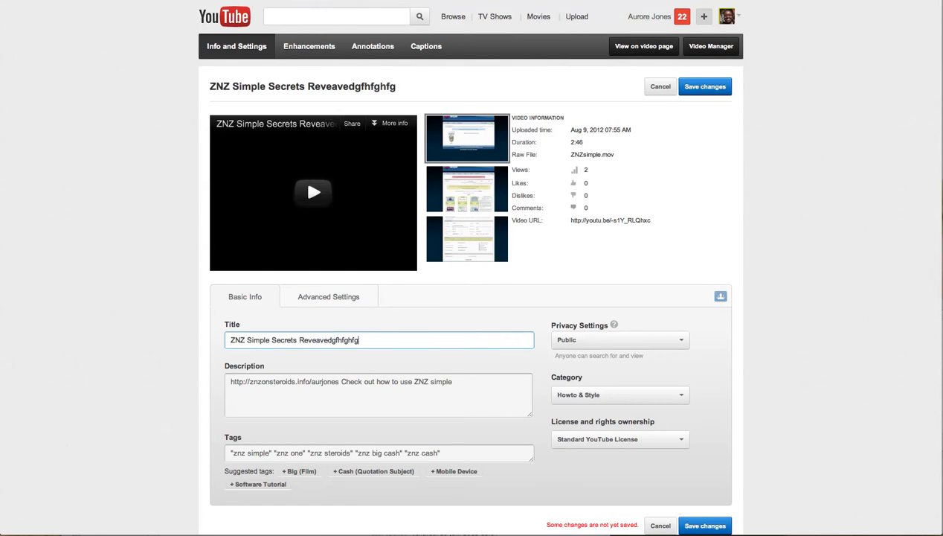
key("BackSpace")
key("BackSpace")
key("BackSpace")
key("BackSpace")
key("BackSpace")
key("BackSpace")
key("BackSpace")
key("BackSpace")
key("BackSpace")
key("BackSpace")
key("BackSpace")
key("BackSpace")
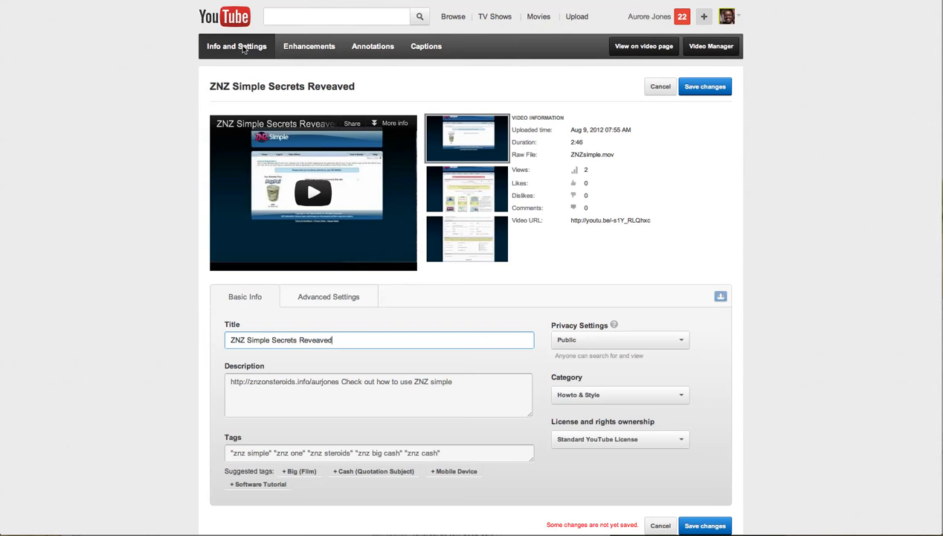
left_click(307, 46)
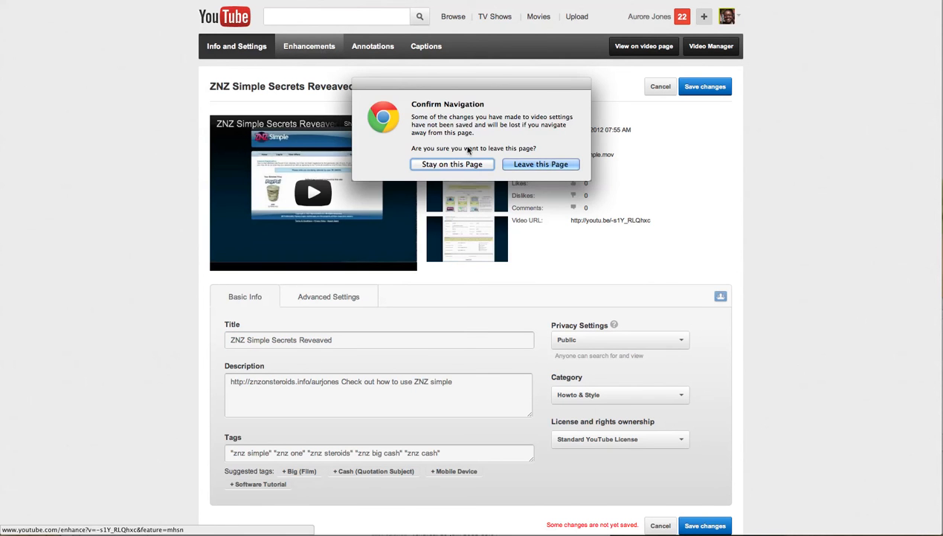
- Discard the unsaved edits, pause the enhancements preview, and switch to the Annotations editor
left_click(524, 165)
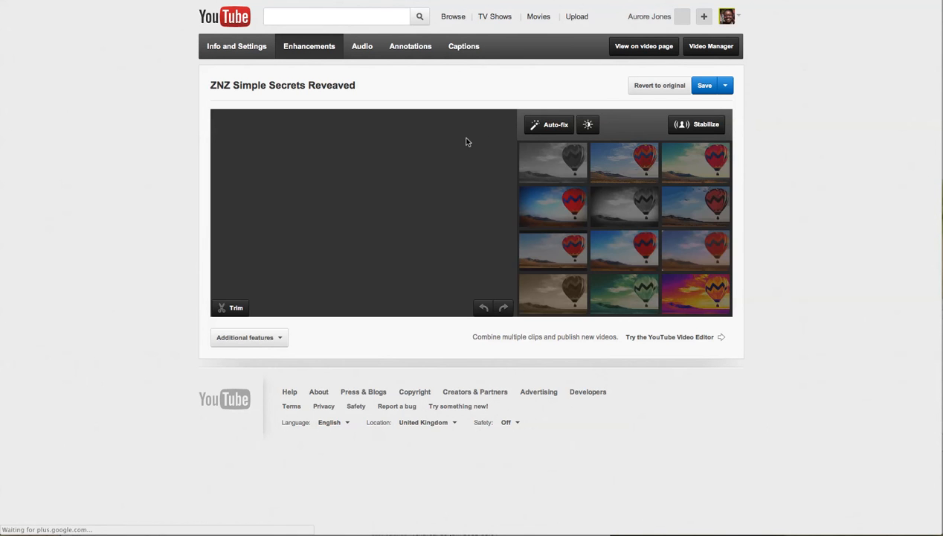
mouse_move(575, 163)
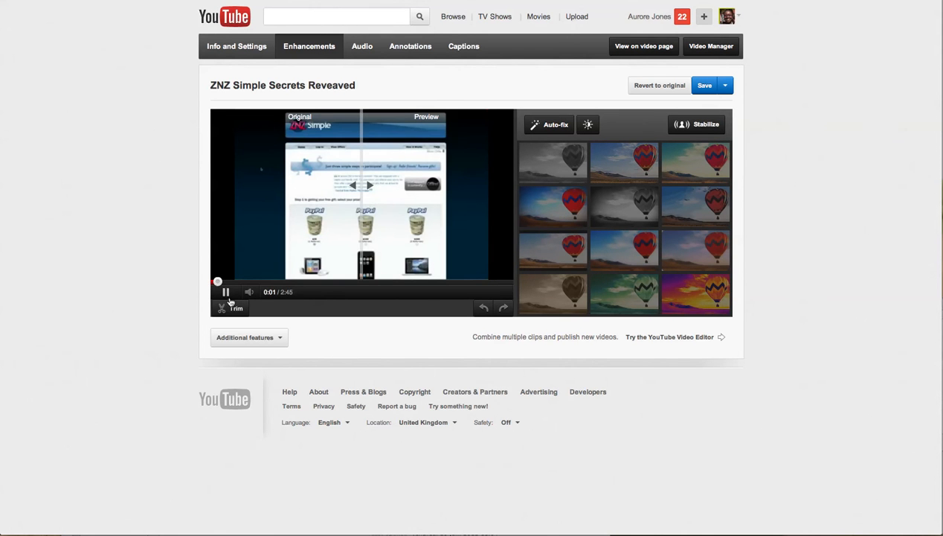
left_click(226, 294)
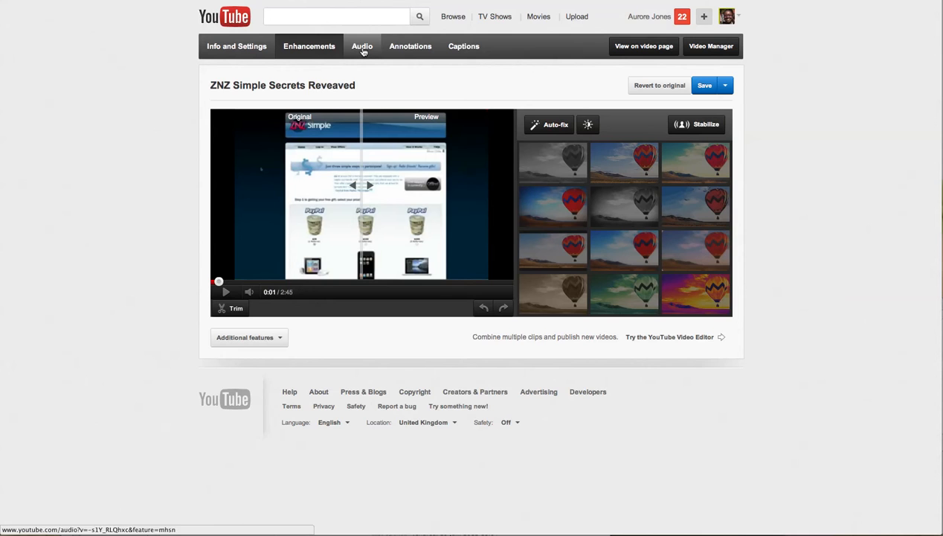
left_click(409, 49)
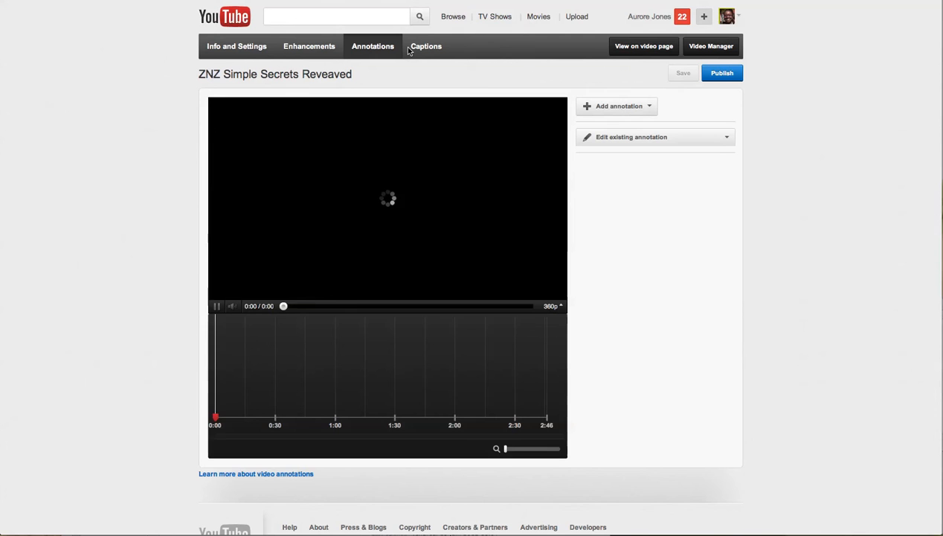
- Pause the video and add a trial Spotlight annotation spanning roughly 0:19 to 1:05
left_click(217, 308)
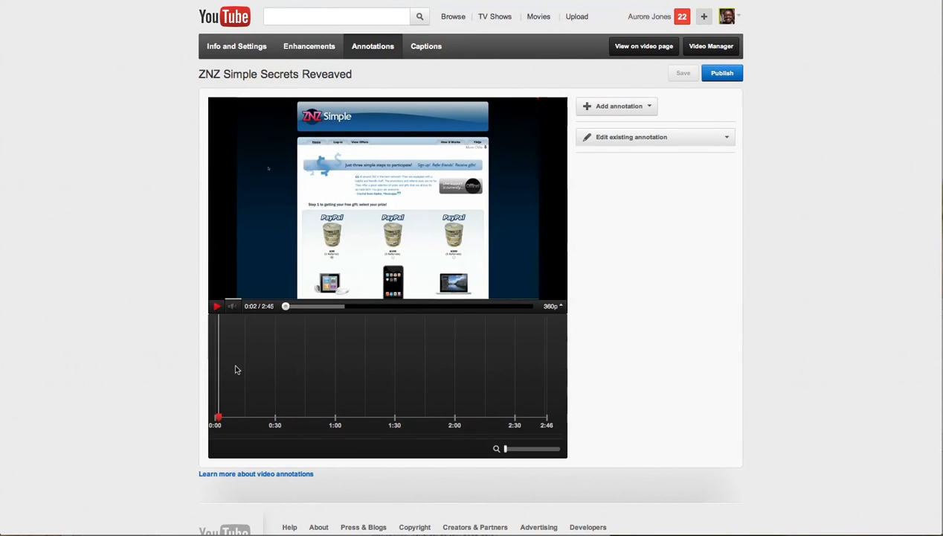
left_click(651, 108)
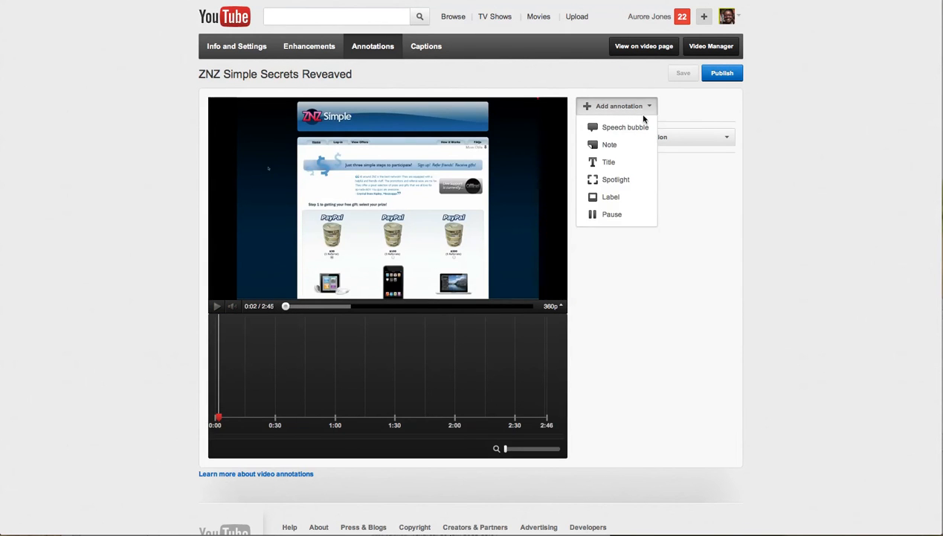
left_click(617, 180)
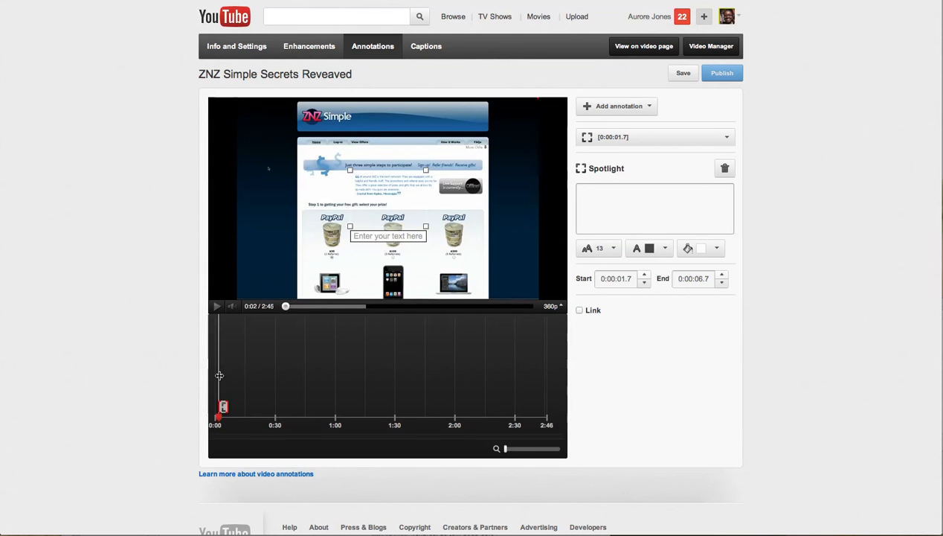
left_click_drag(218, 369, 252, 377)
left_click_drag(223, 406, 342, 407)
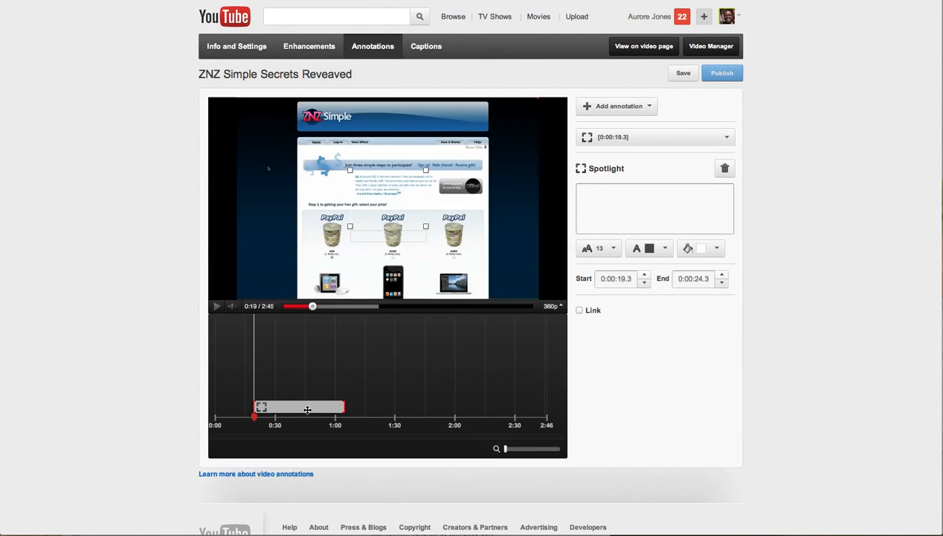
left_click(663, 197)
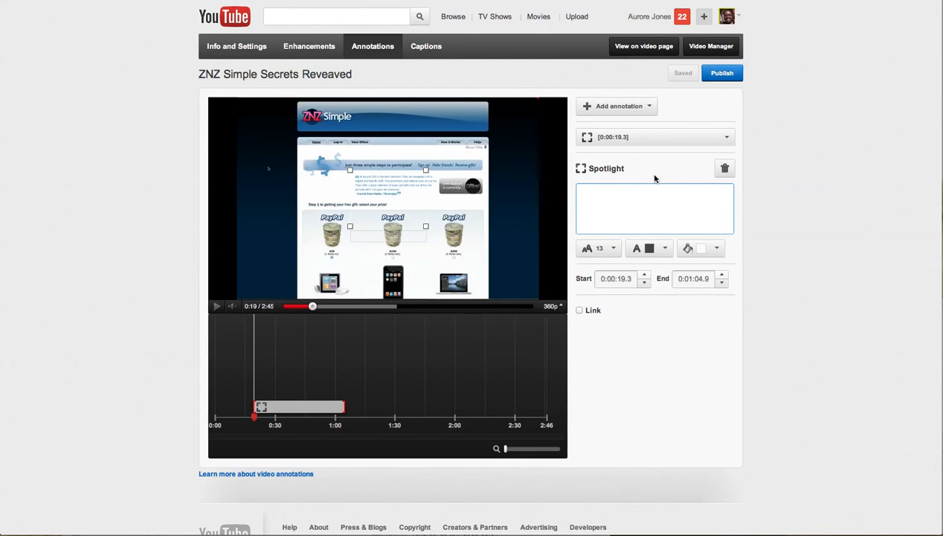
- Add another Spotlight annotation, shift it to start at 0:36, then delete it
left_click(650, 108)
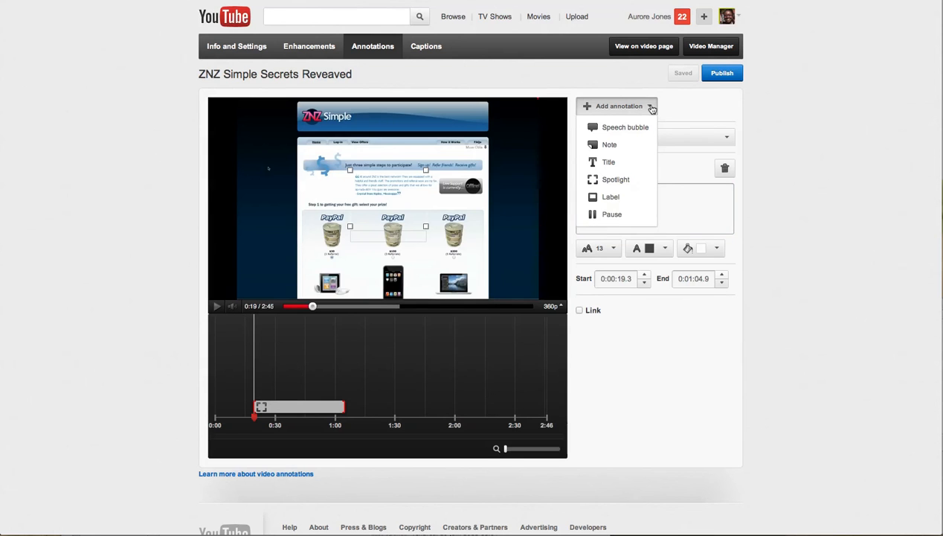
left_click(615, 180)
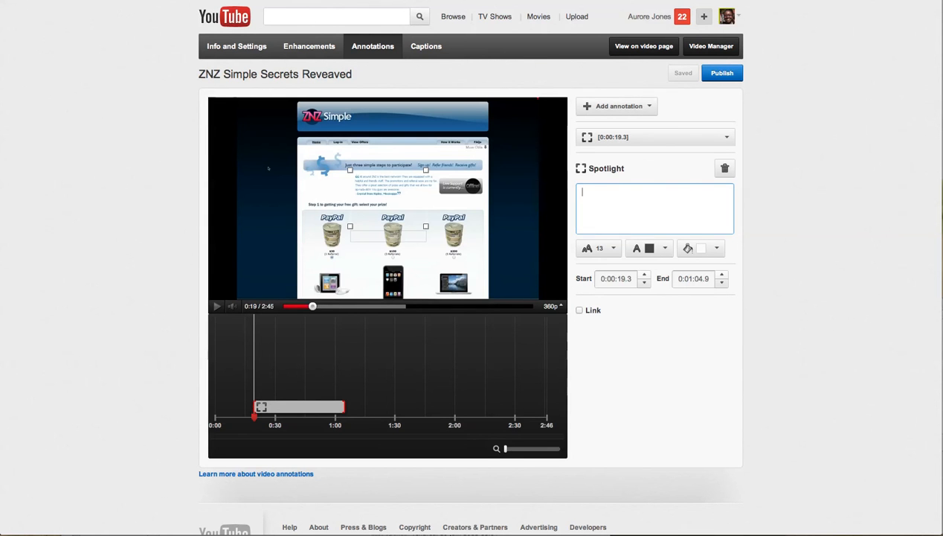
left_click_drag(265, 407, 309, 407)
left_click(725, 168)
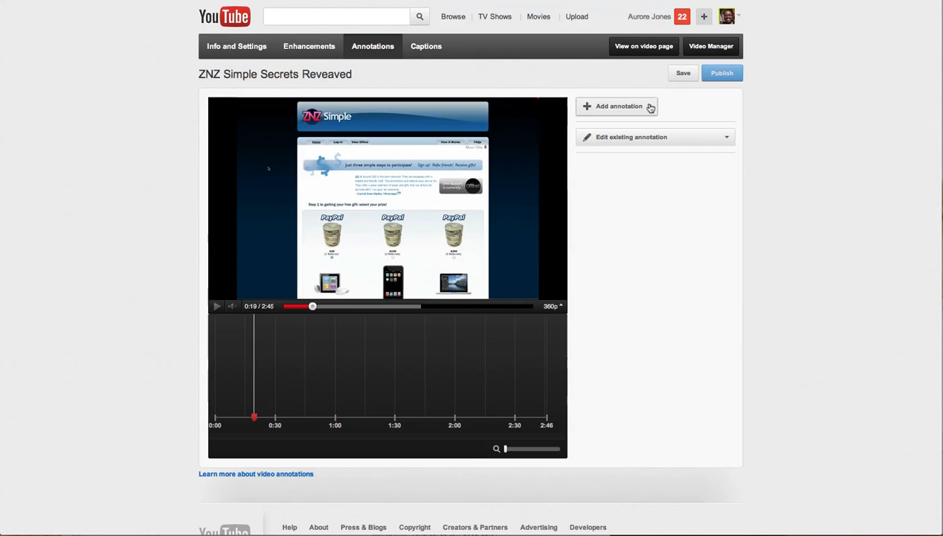
left_click(652, 109)
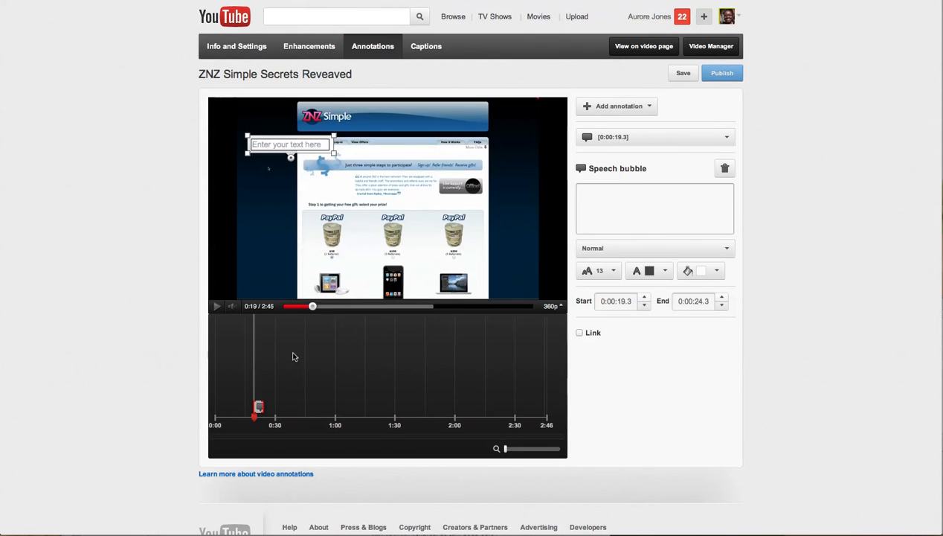
left_click_drag(259, 407, 342, 407)
left_click(619, 201)
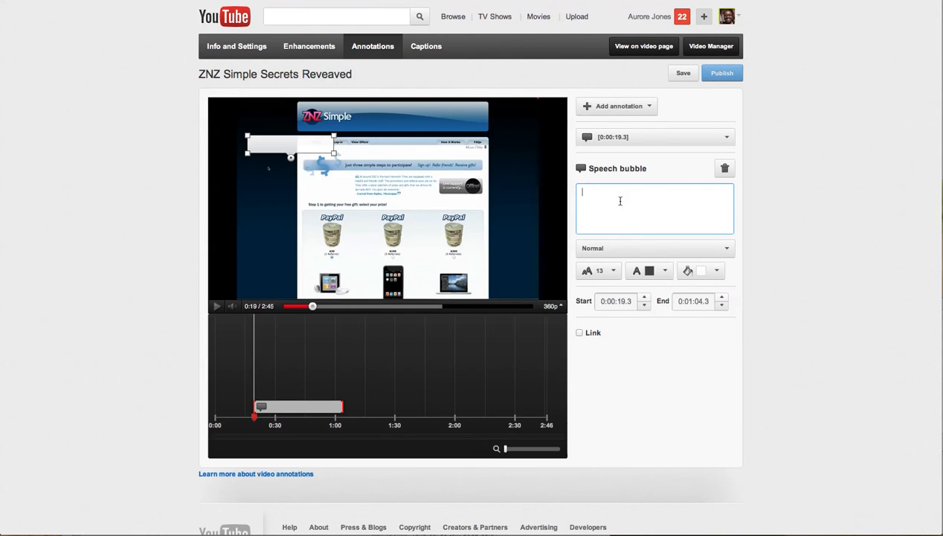
type("G")
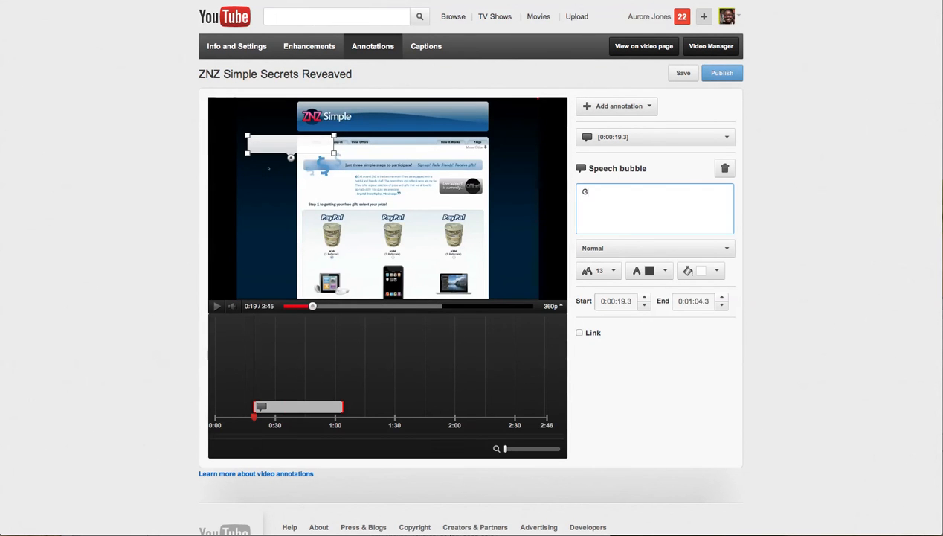
type("o t")
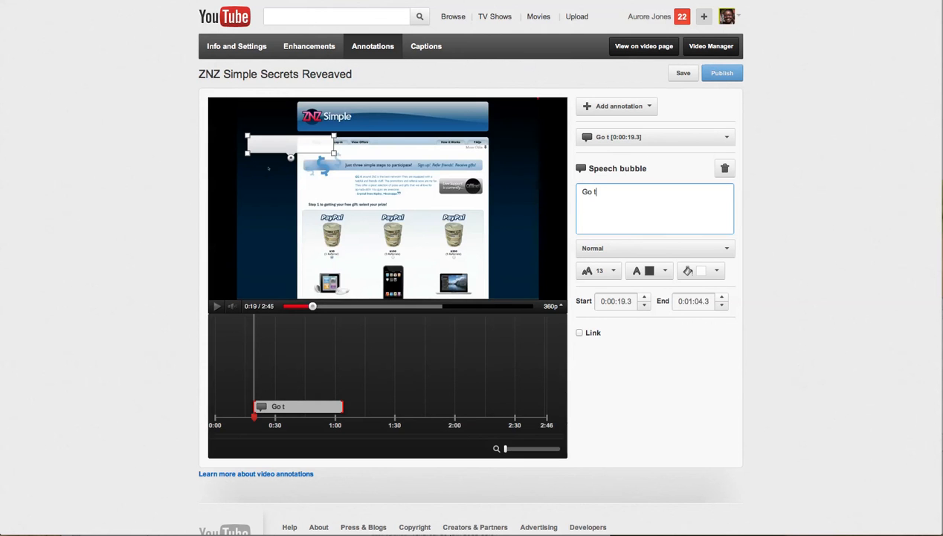
type("o http")
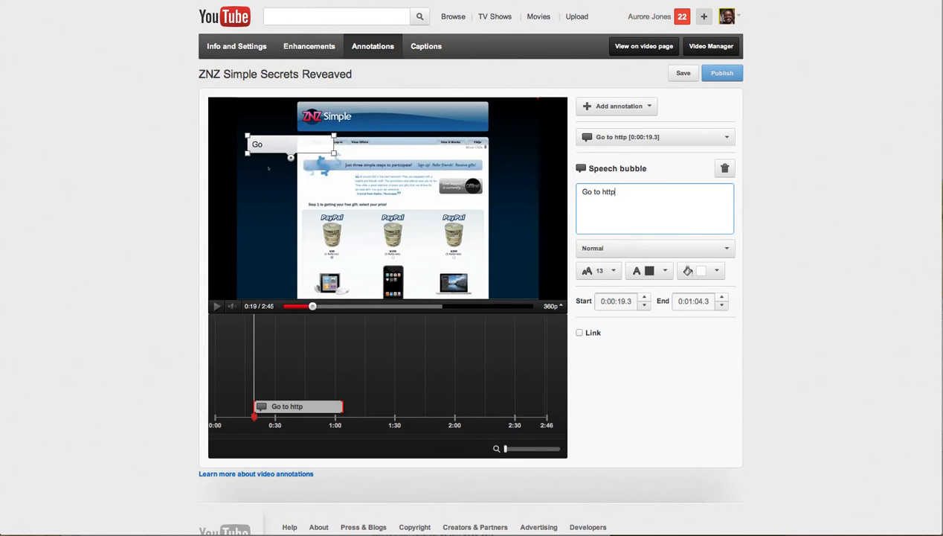
type("://zz")
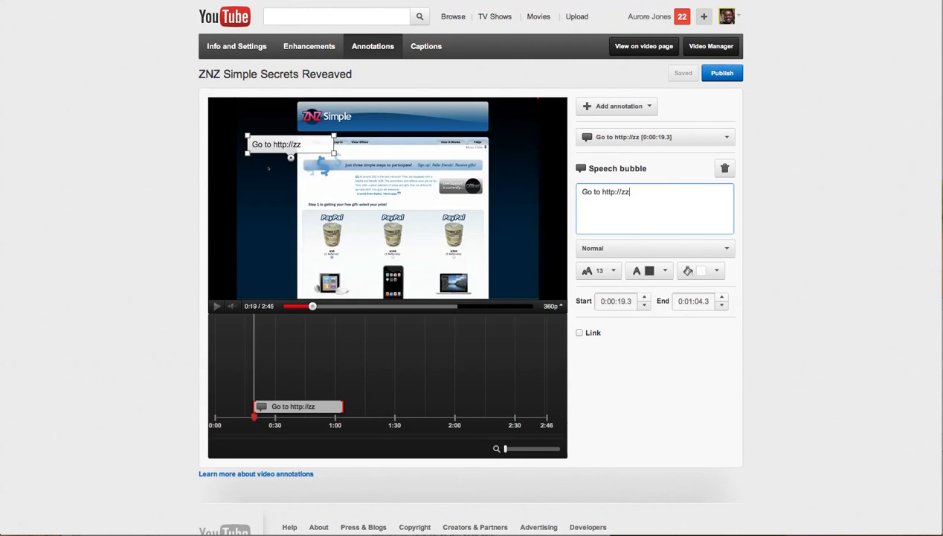
type("://z")
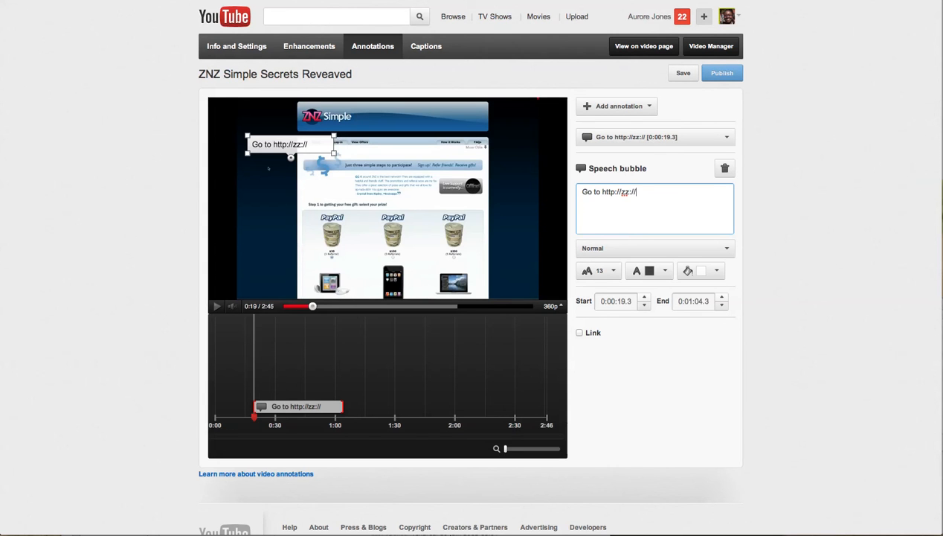
type("nz")
key("BackSpace")
key("BackSpace")
key("BackSpace")
key("BackSpace")
key("BackSpace")
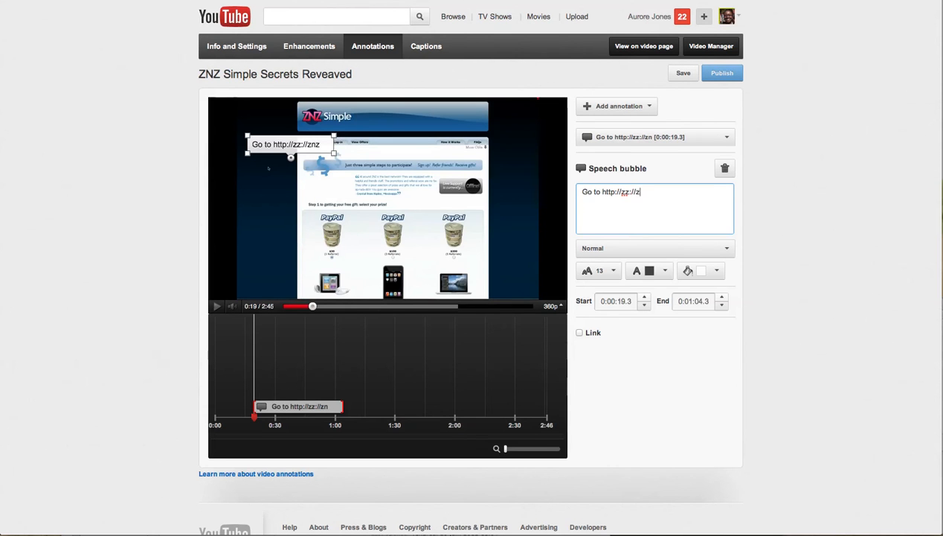
key("BackSpace")
key("BackSpace")
key("BackSpace")
key("BackSpace")
key("BackSpace")
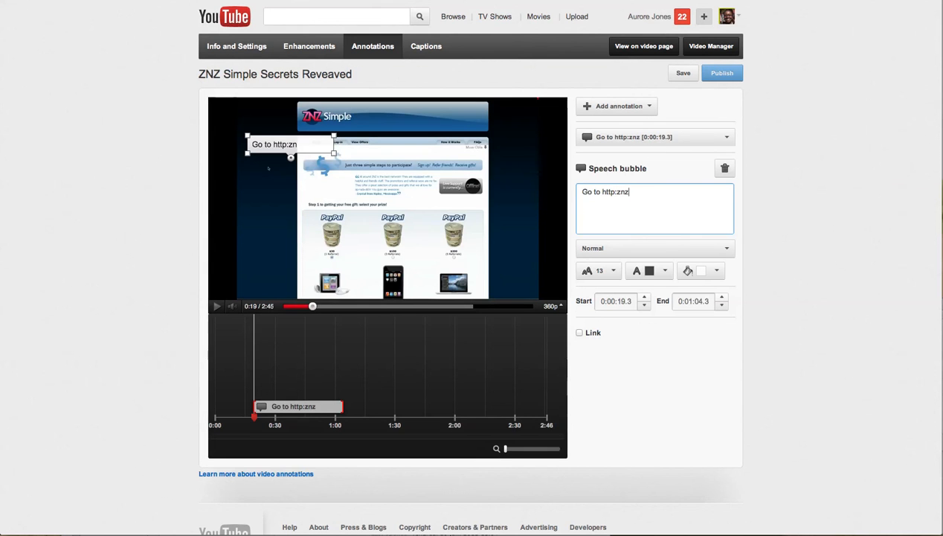
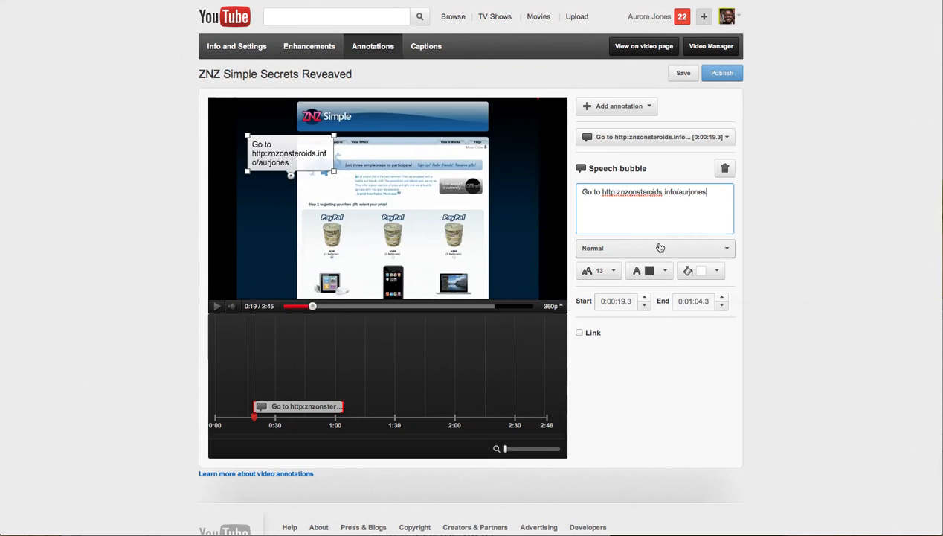
- Leave the Link option off, add '//' to correct the URL, and publish the annotations
left_click(580, 334)
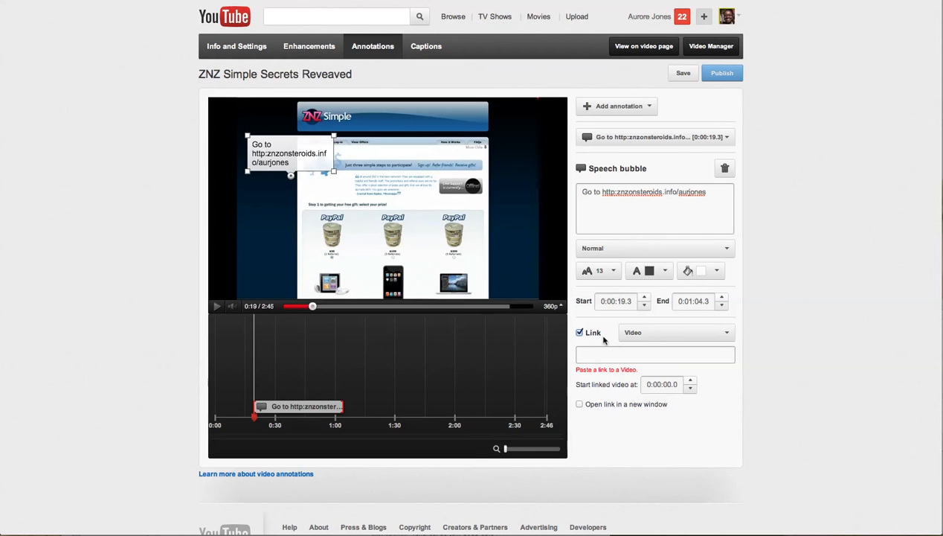
left_click(579, 333)
left_click(613, 192)
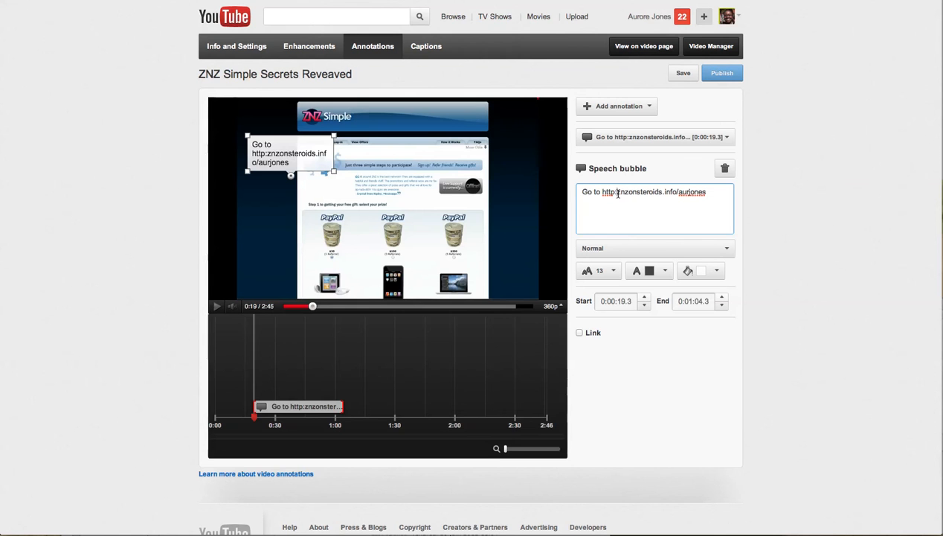
type("//")
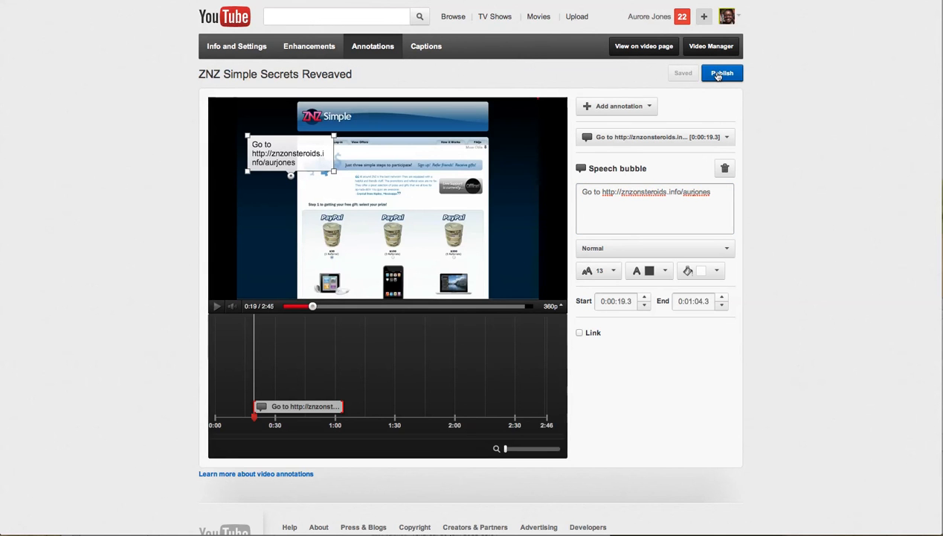
left_click(718, 75)
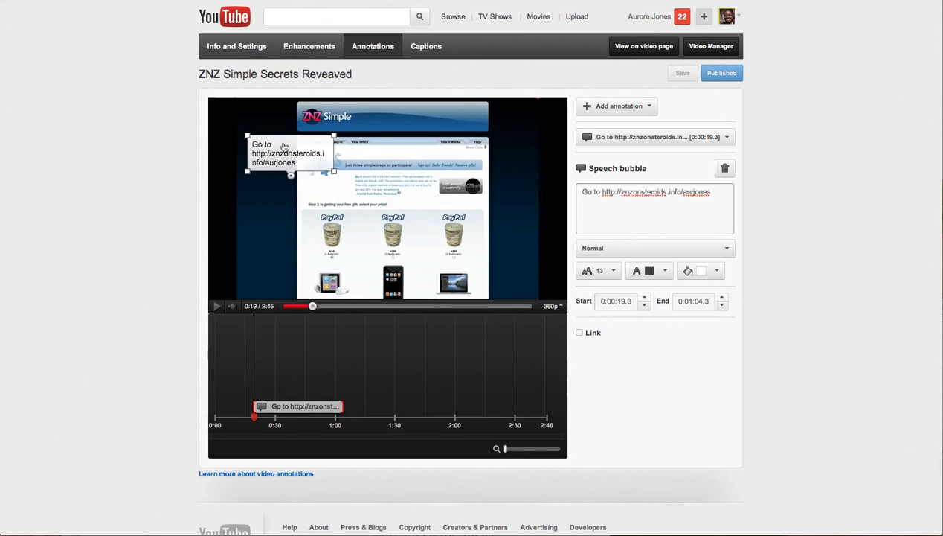
- Move the speech bubble to the video's top edge, save it, and return to the video's Info and Settings
left_click_drag(266, 141, 263, 124)
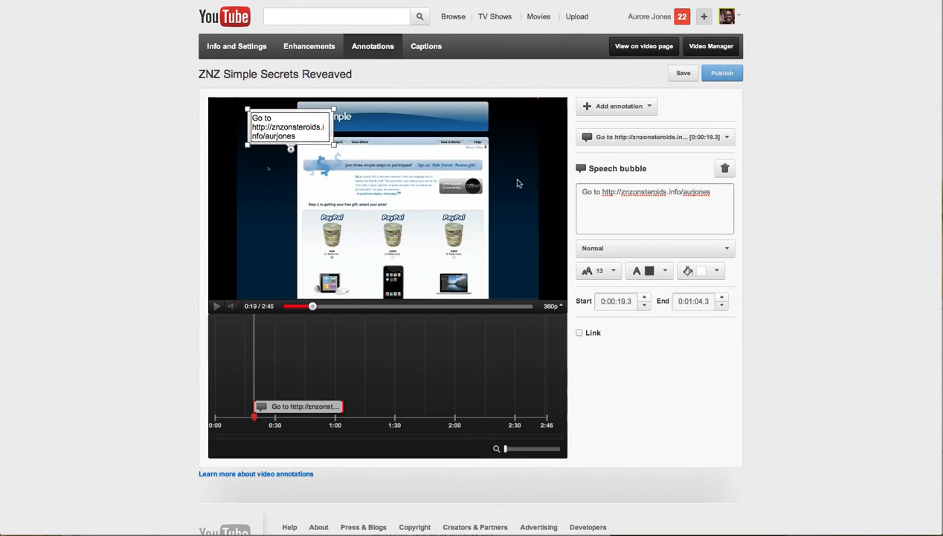
left_click(682, 73)
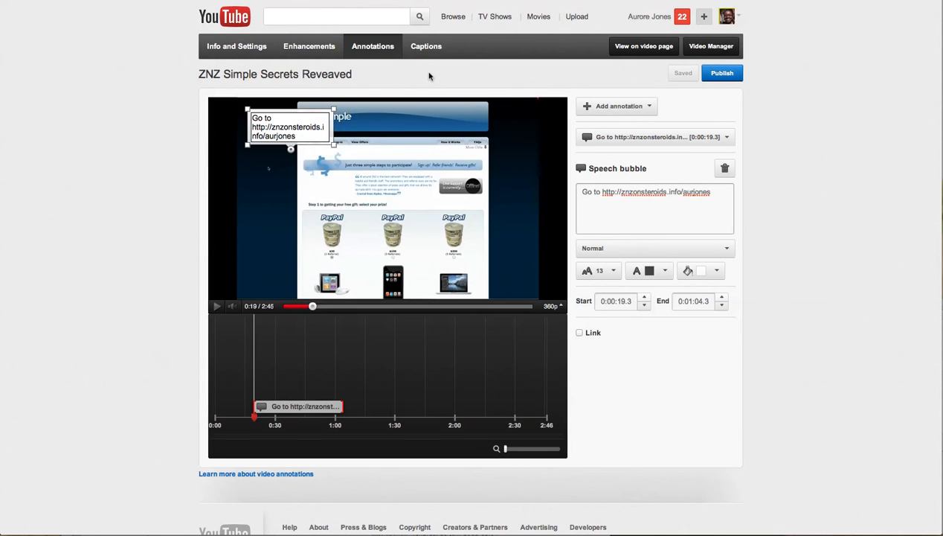
left_click(250, 47)
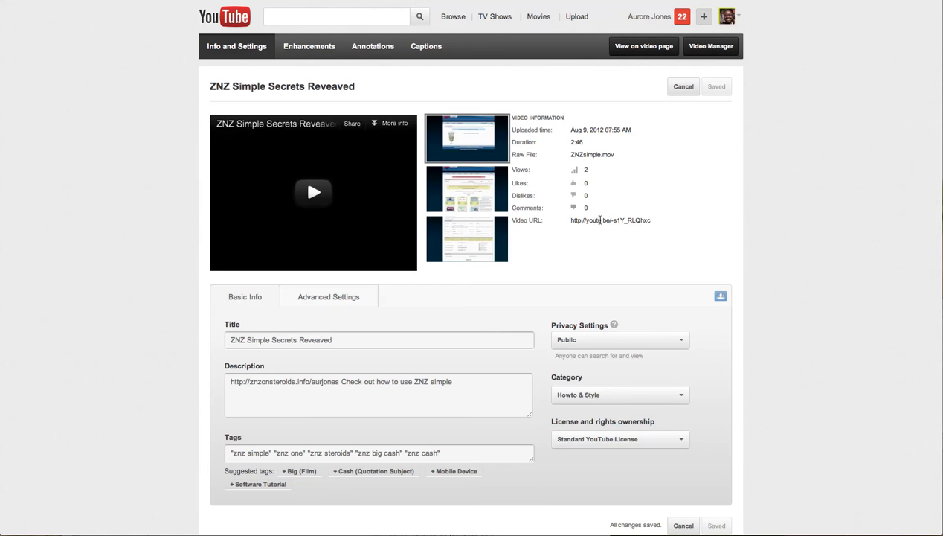
- On the public watch page for 'ZNZ Simple Secrets Reveaved', pause the player and show the Share options
left_click(668, 46)
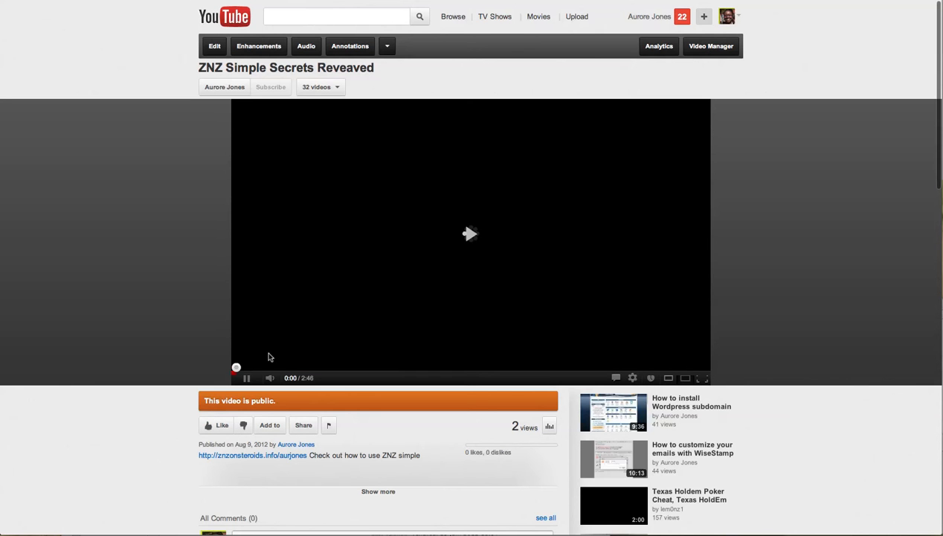
left_click(247, 379)
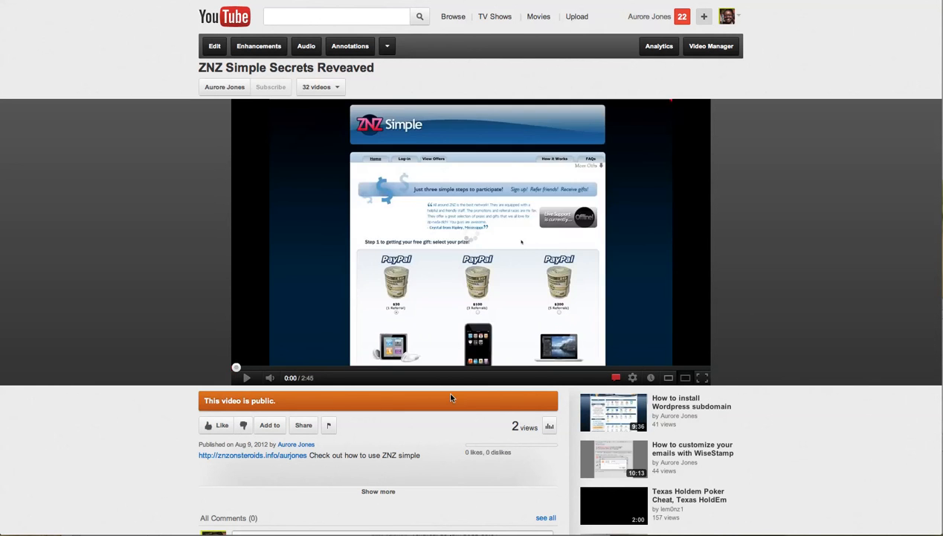
scroll(449, 393, "down", 3)
scroll(449, 394, "up", 1)
scroll(450, 398, "up", 1)
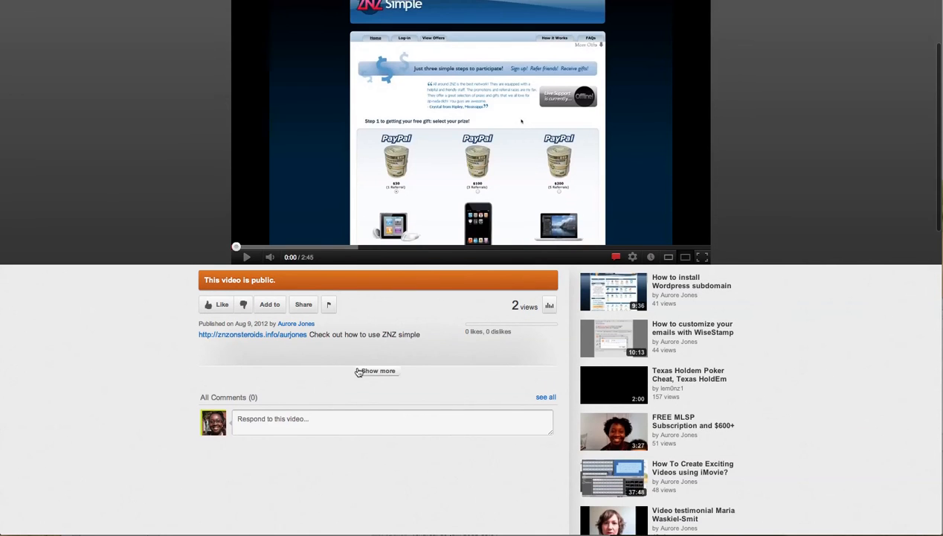
left_click(305, 306)
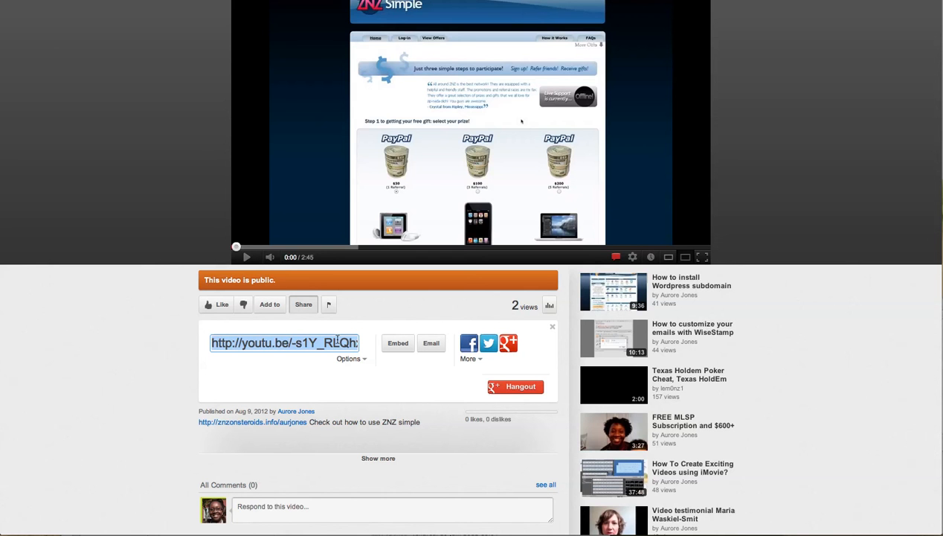
- Display the video's iframe embed code at the 960 × 720 player size
left_click(402, 344)
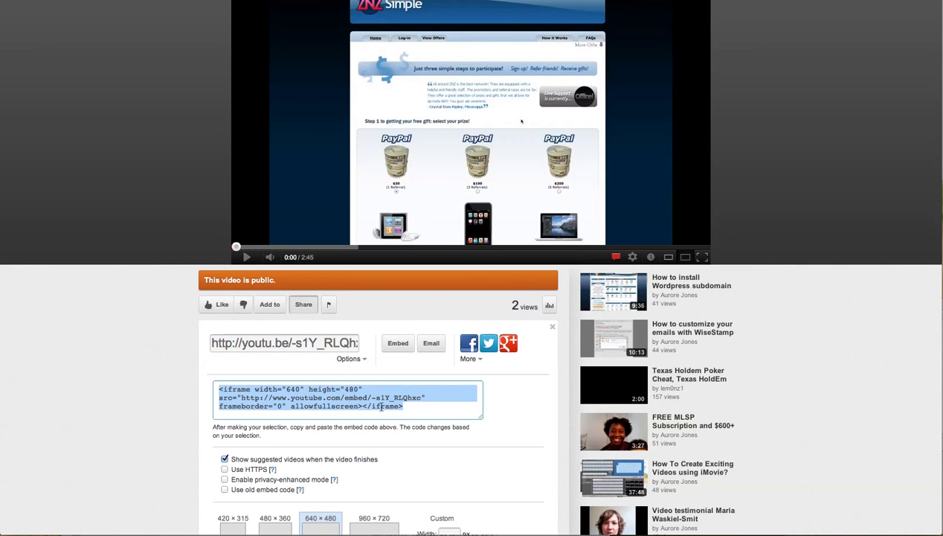
scroll(382, 406, "down", 4)
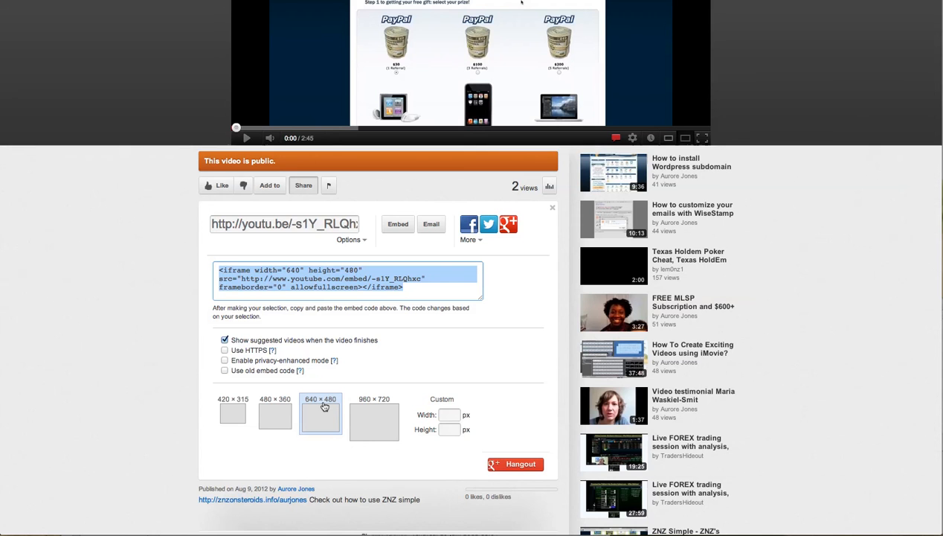
left_click(235, 414)
left_click(275, 415)
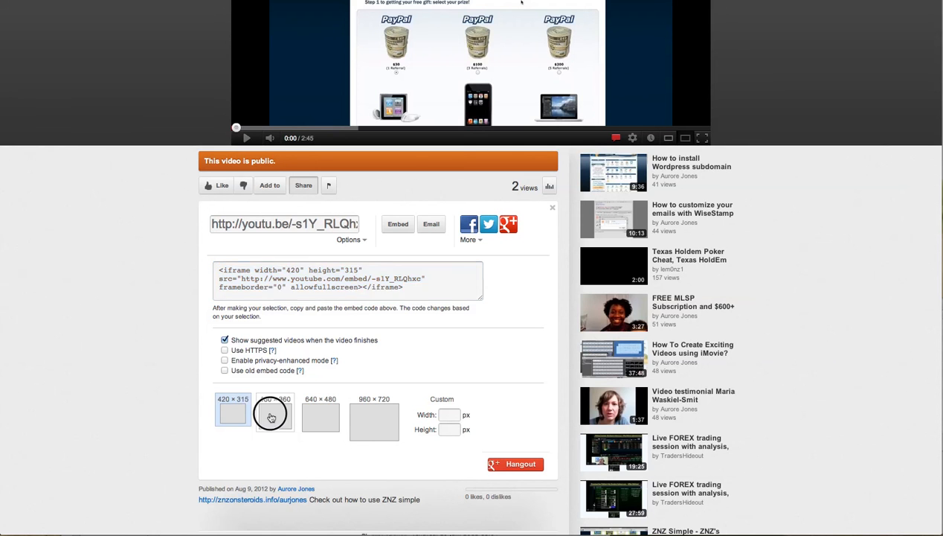
left_click(367, 422)
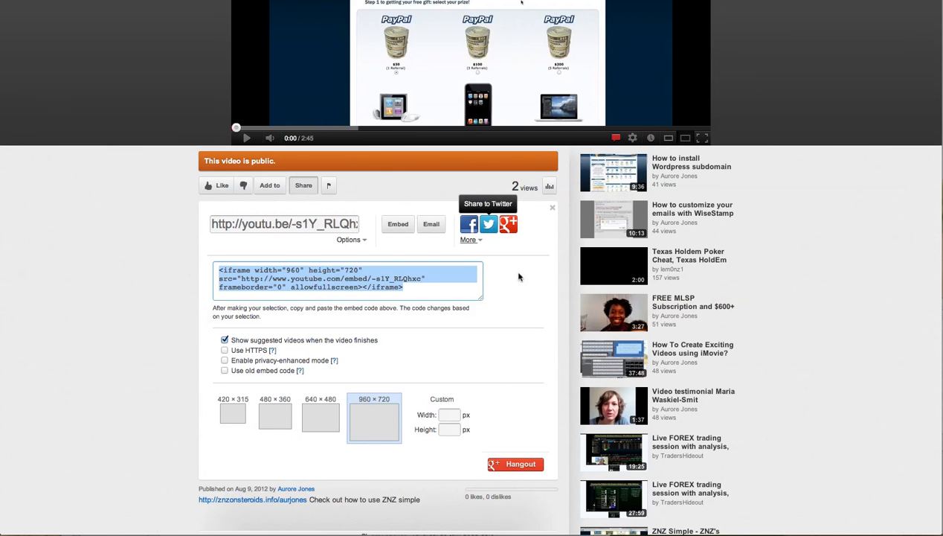
scroll(542, 313, "up", 4)
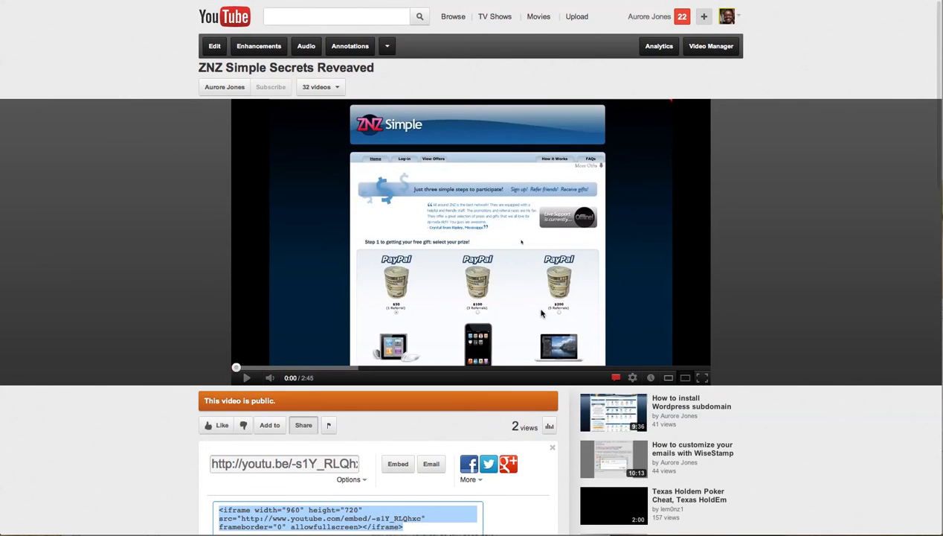